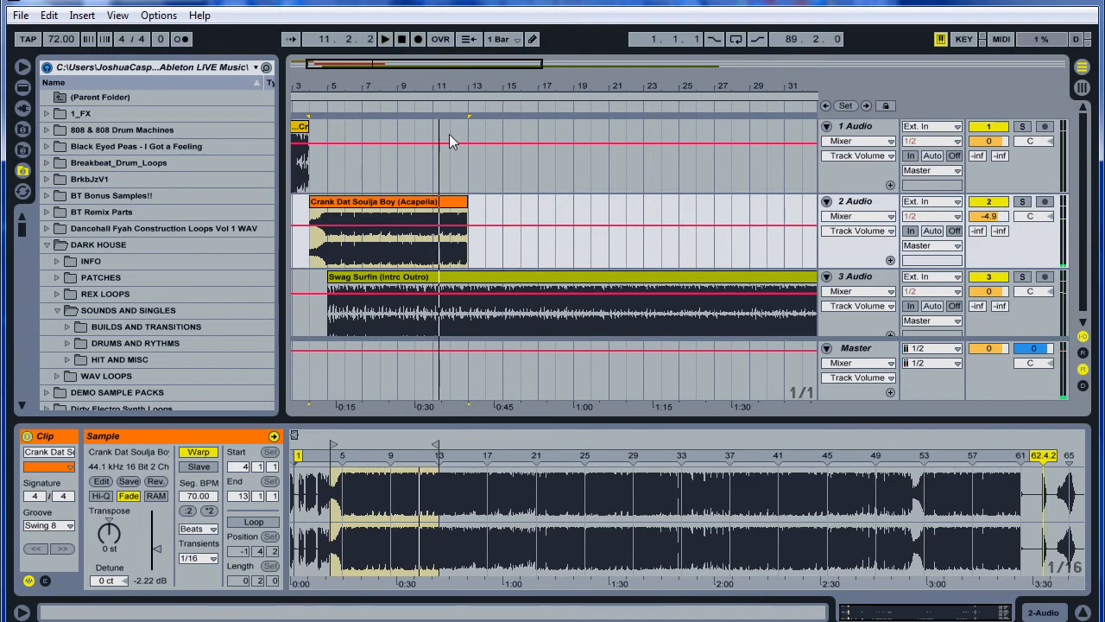
- Set the 2 Audio track volume to -5.0 dB
mouse_move(451, 90)
left_mouse_down()
mouse_move(452, 129)
mouse_move(464, 95)
left_mouse_up()
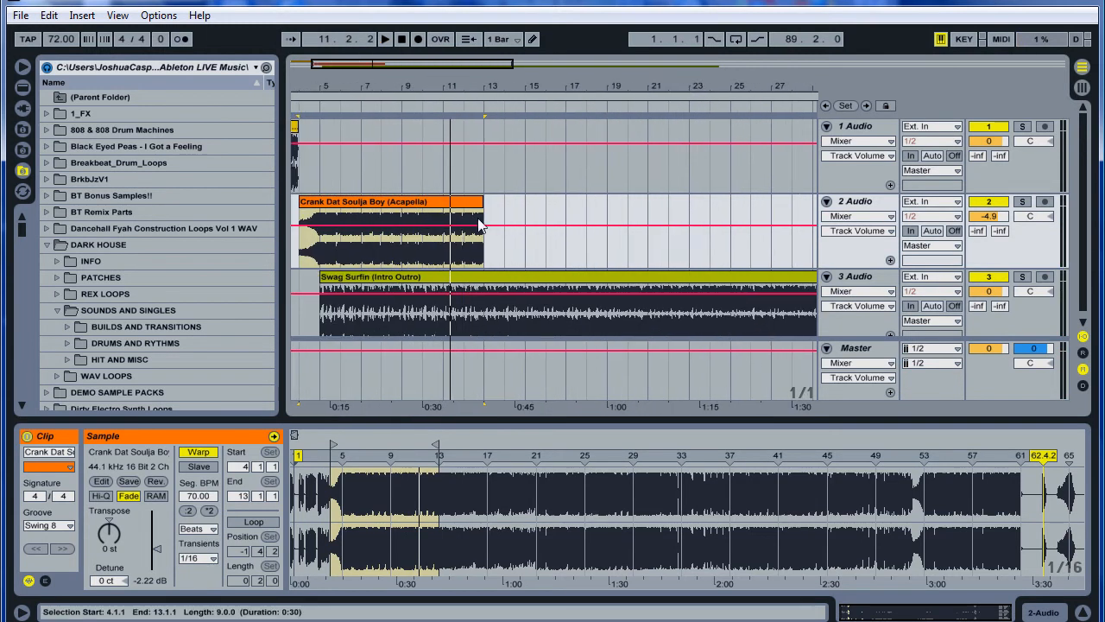
mouse_move(369, 91)
left_mouse_down()
mouse_move(367, 78)
mouse_move(365, 89)
left_mouse_up()
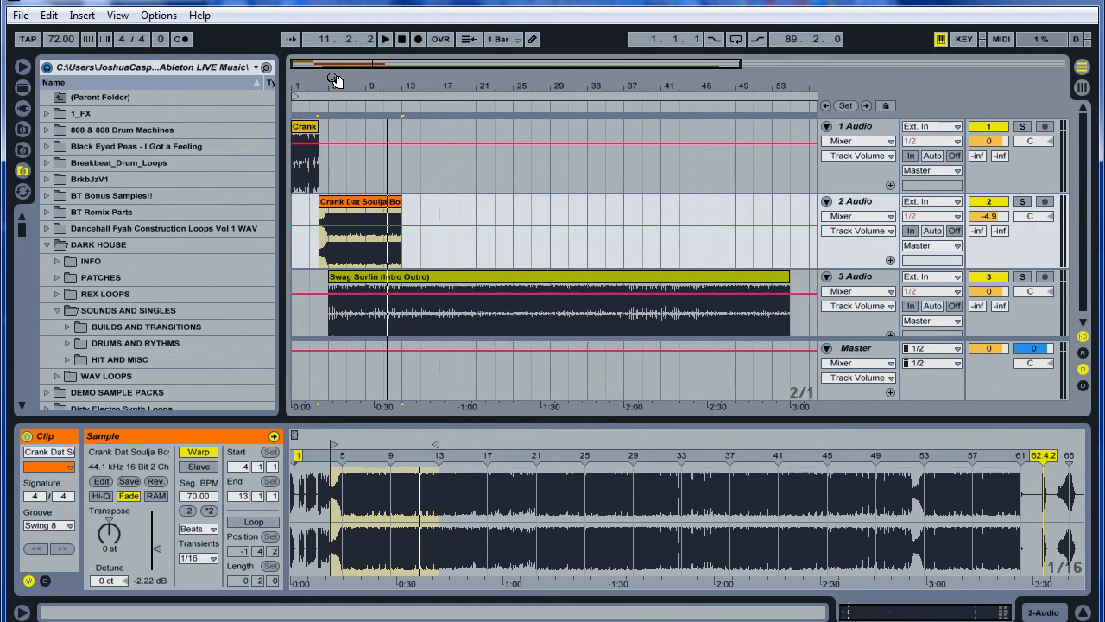
left_click(987, 217)
left_click_drag(987, 217, 987, 215)
- Play the arrangement from about bar 11 to audition the end of the Crank Dat acapella over Swag Surfin
mouse_move(392, 80)
left_mouse_down()
mouse_move(391, 121)
mouse_move(392, 82)
left_mouse_up()
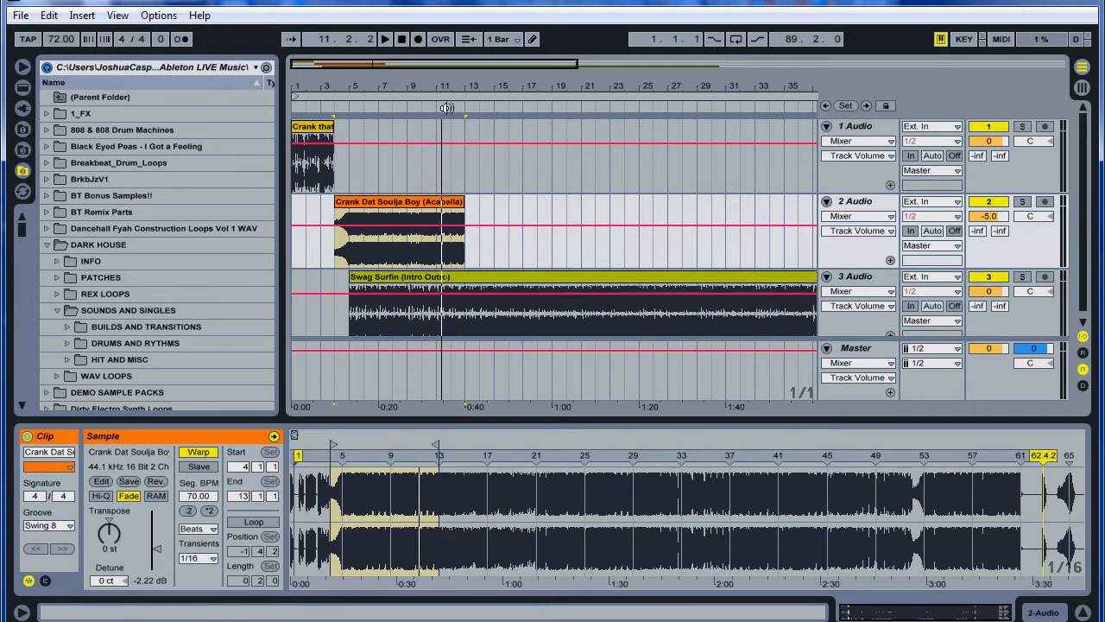
left_click_drag(446, 89, 445, 121)
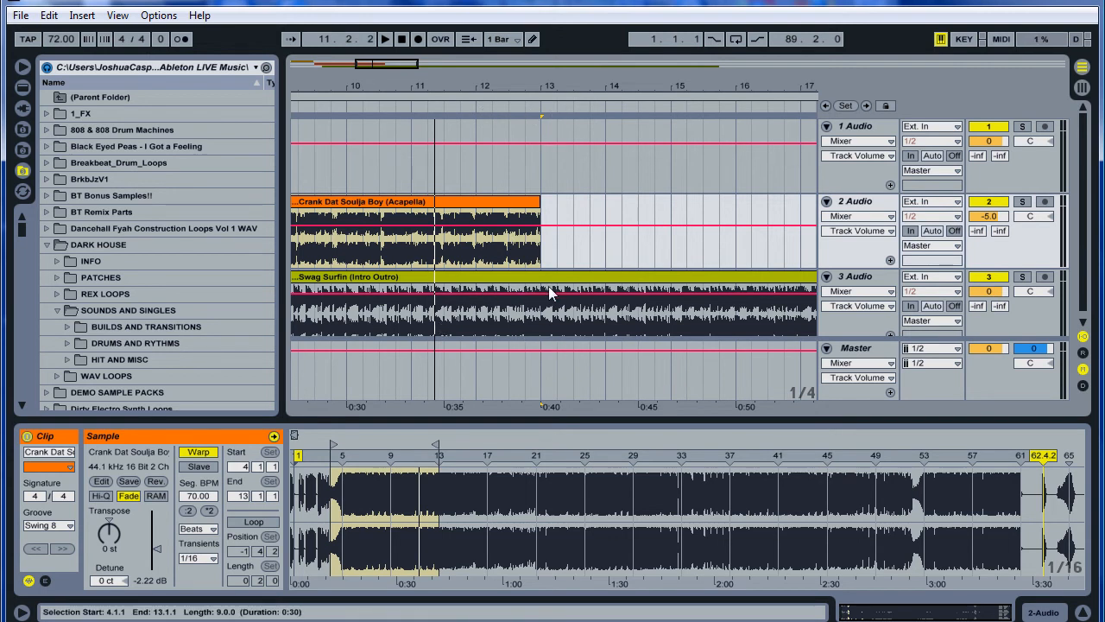
left_click(411, 109)
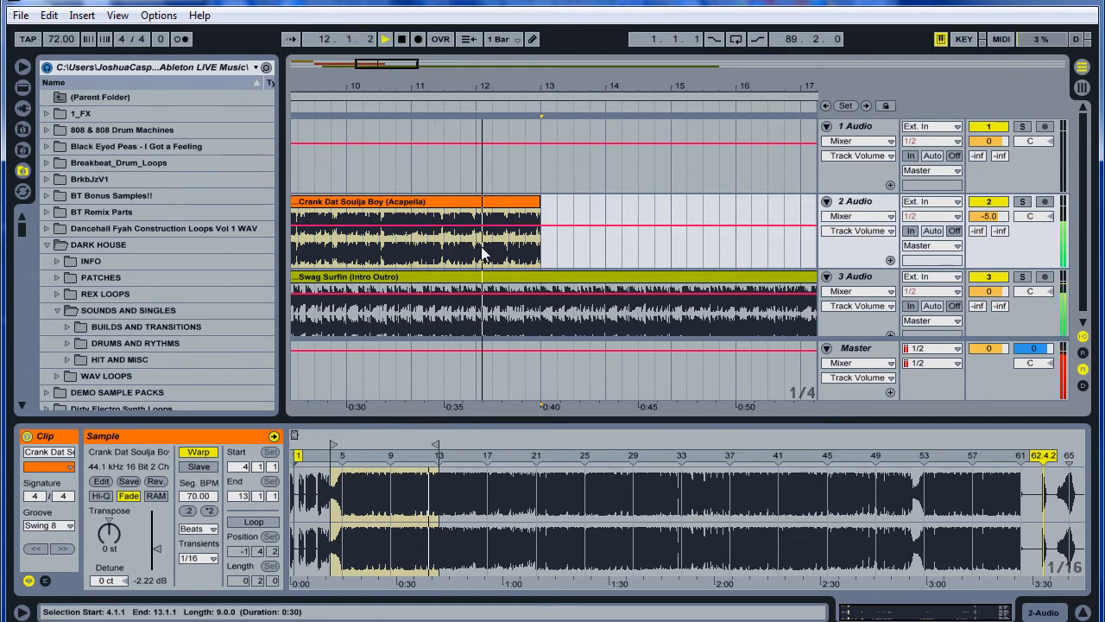
key("space")
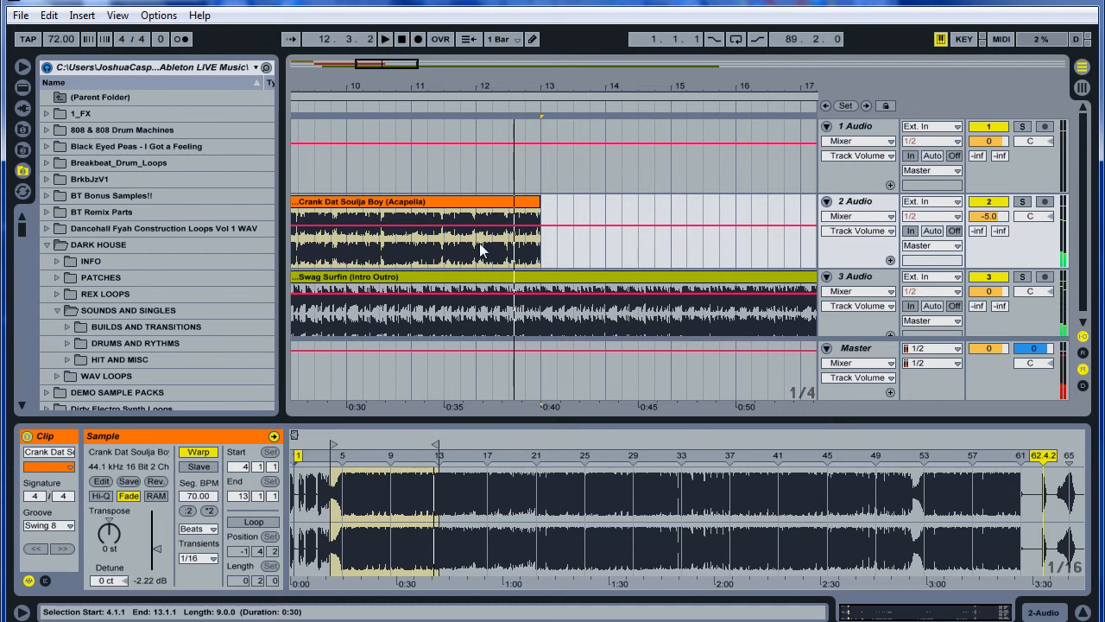
- Audition the half-beat acapella slice at 12.1.1 and duplicate it repeatedly until the copies reach bar 13
left_click(478, 257)
left_click_drag(479, 256, 484, 257)
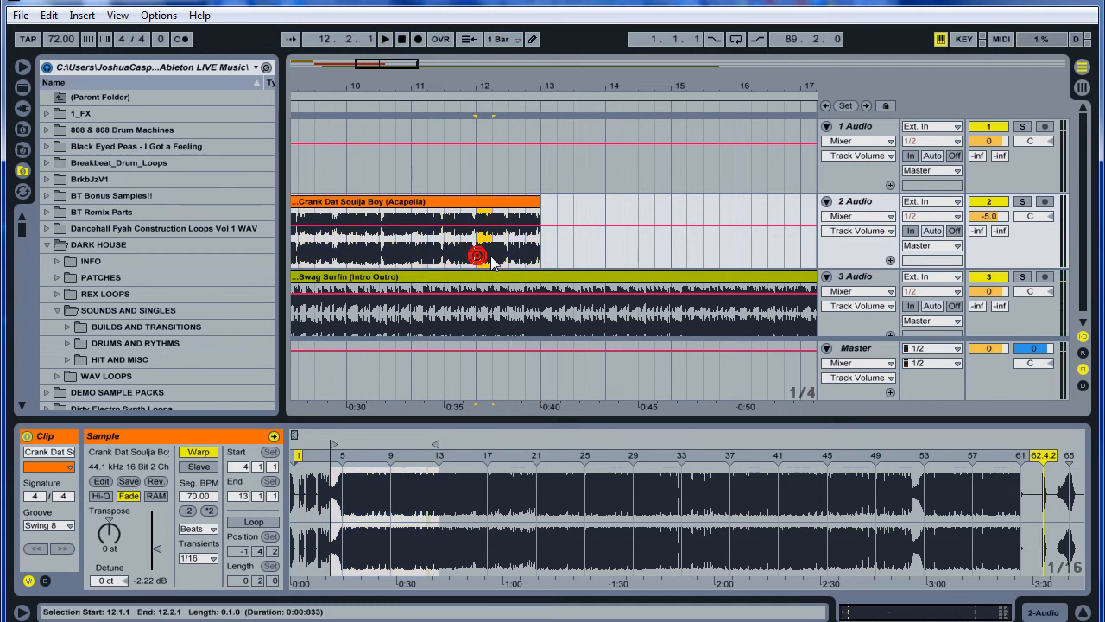
left_click(476, 112)
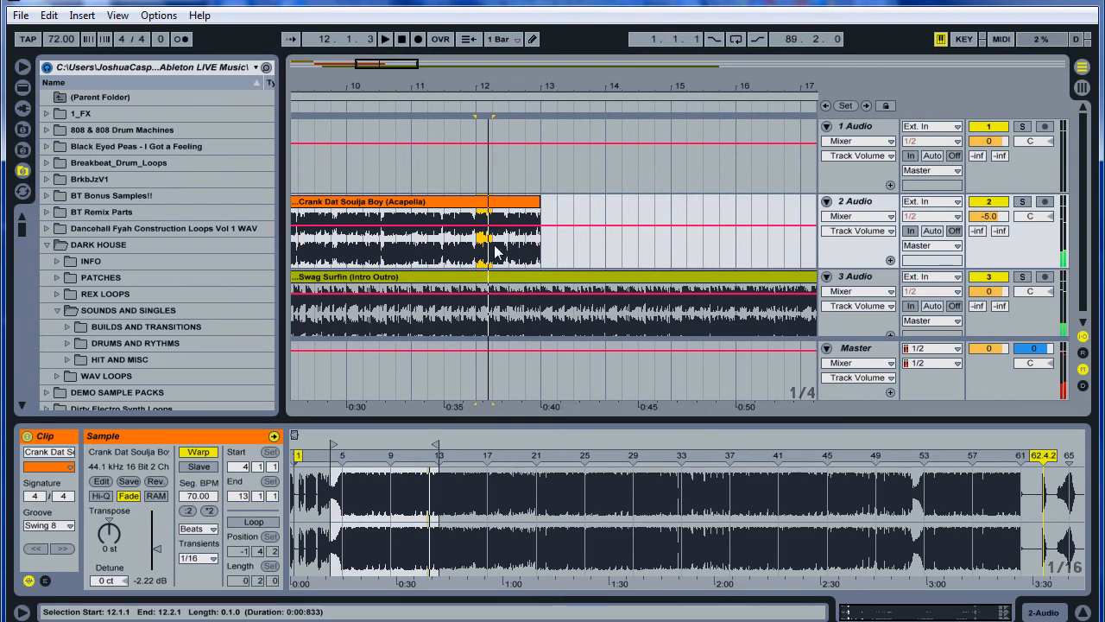
left_click_drag(485, 88, 459, 263)
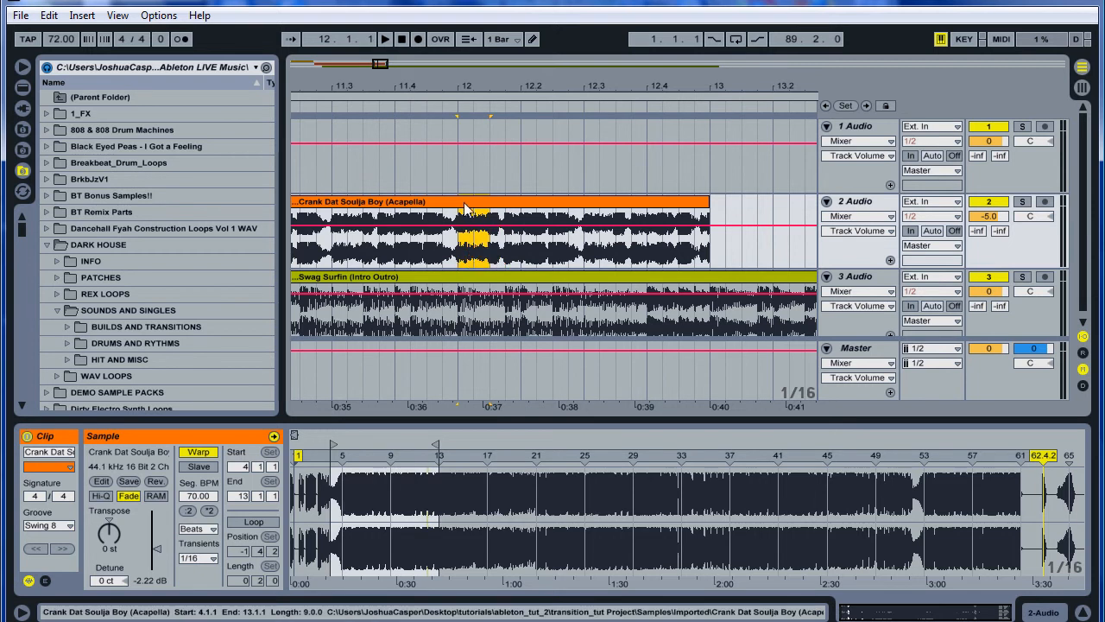
left_click_drag(473, 207, 681, 207)
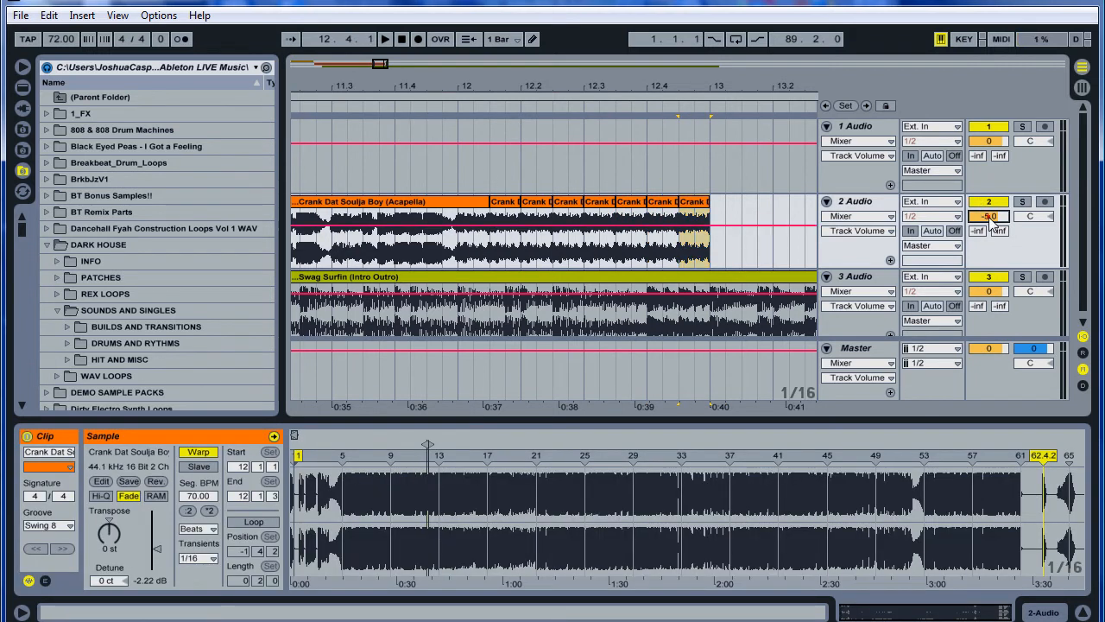
- Automate the 2 Audio track volume to fade from 12.1.3 down to -inf dB at 13.1.1, and play the fade back
left_click(490, 231)
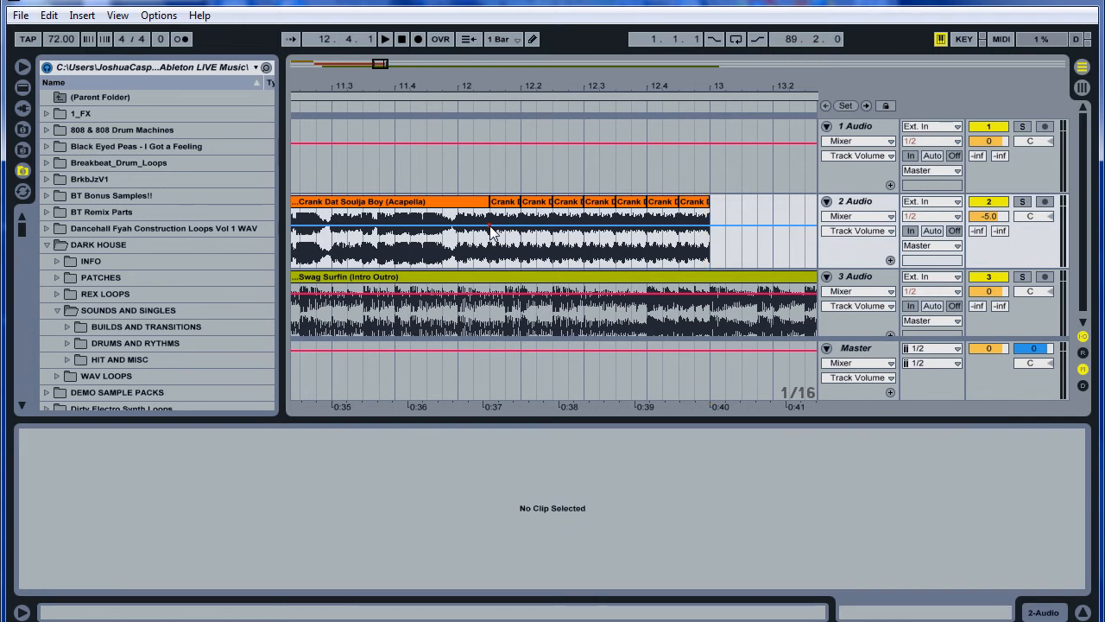
left_click(710, 229)
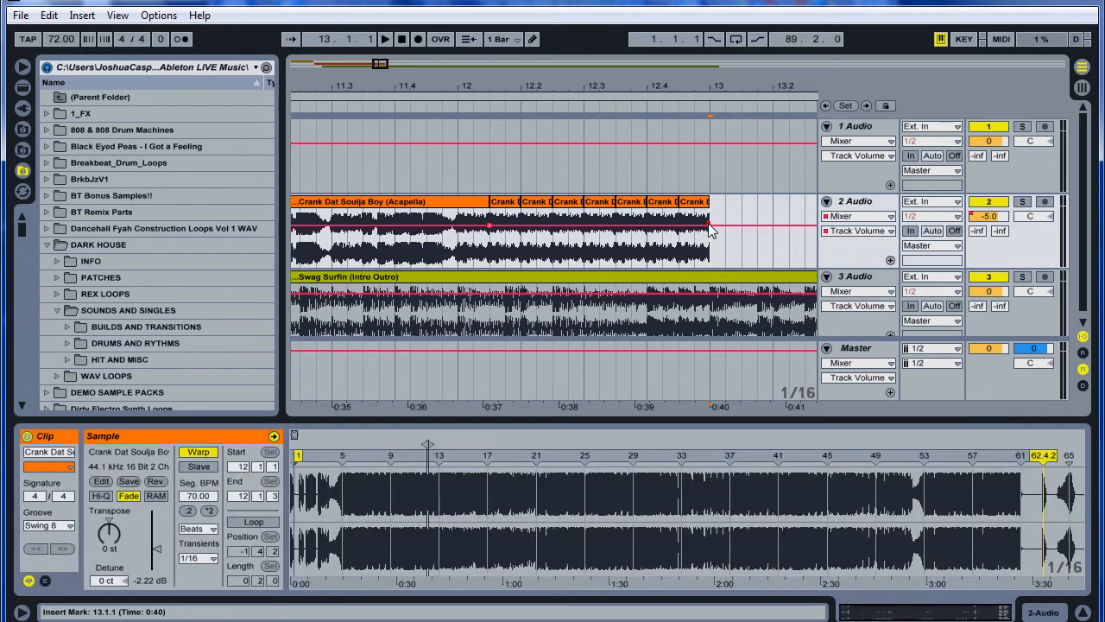
left_click_drag(709, 224, 712, 265)
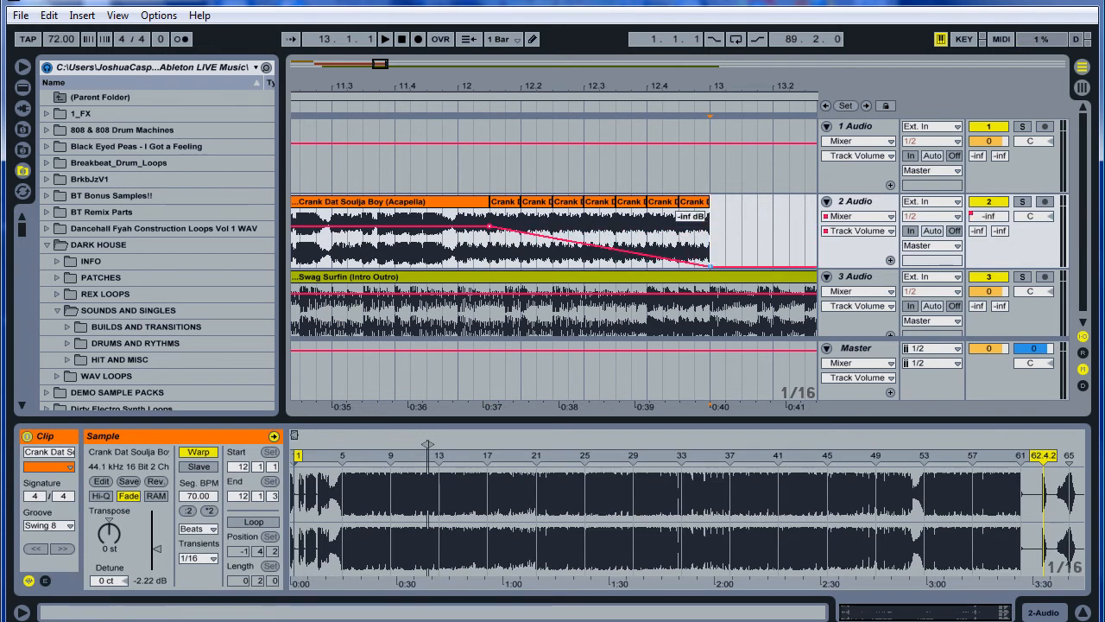
left_click(413, 105)
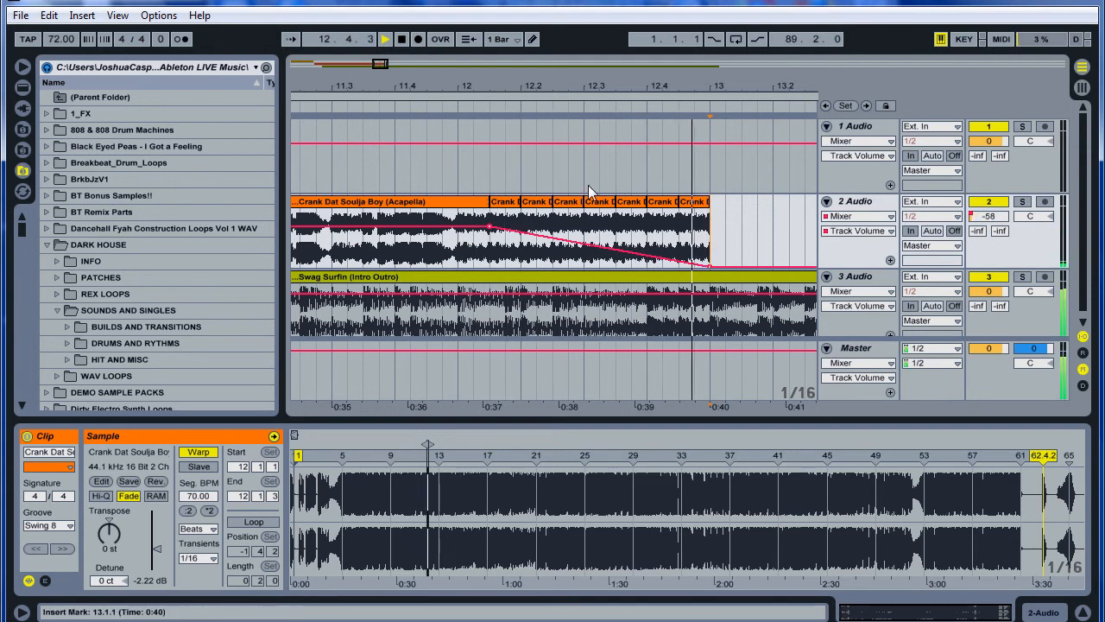
key("space")
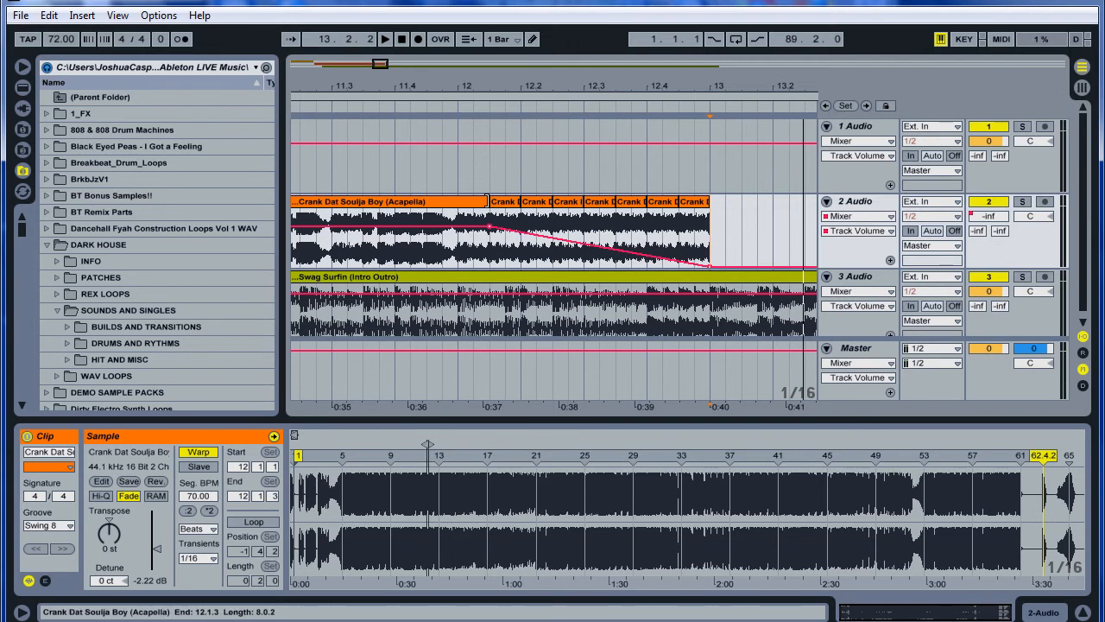
- Extend the acapella to 12.3.3, repeat its last half-beat up to bar 13, and start the volume fade-out at 12.3.3
left_click_drag(488, 201, 695, 210)
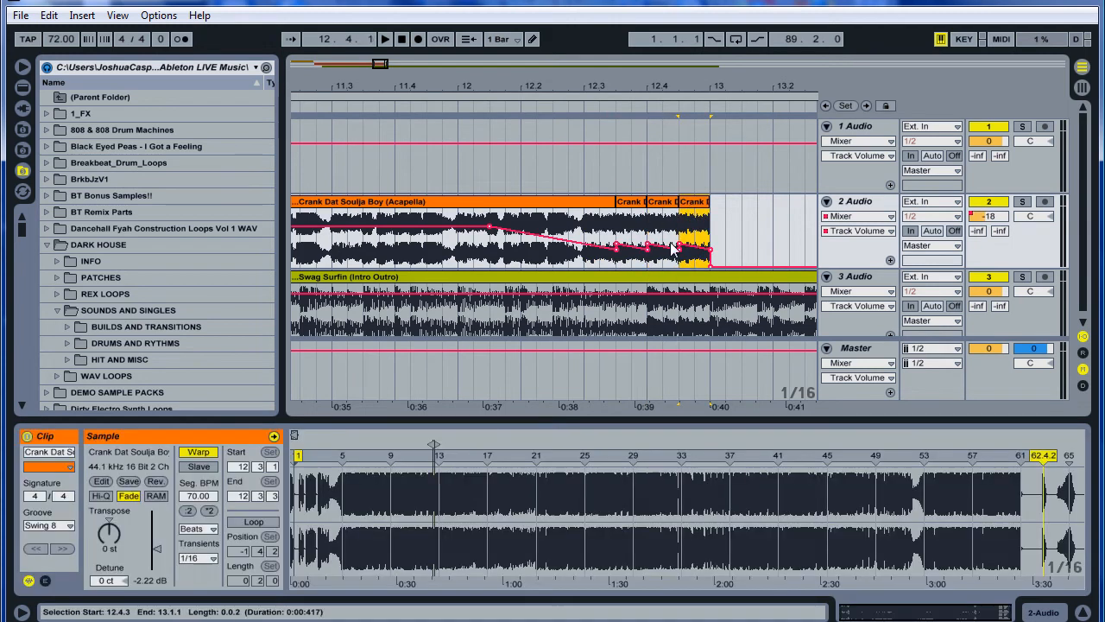
left_click(617, 244)
left_click(647, 250)
left_click(648, 245)
left_click(679, 250)
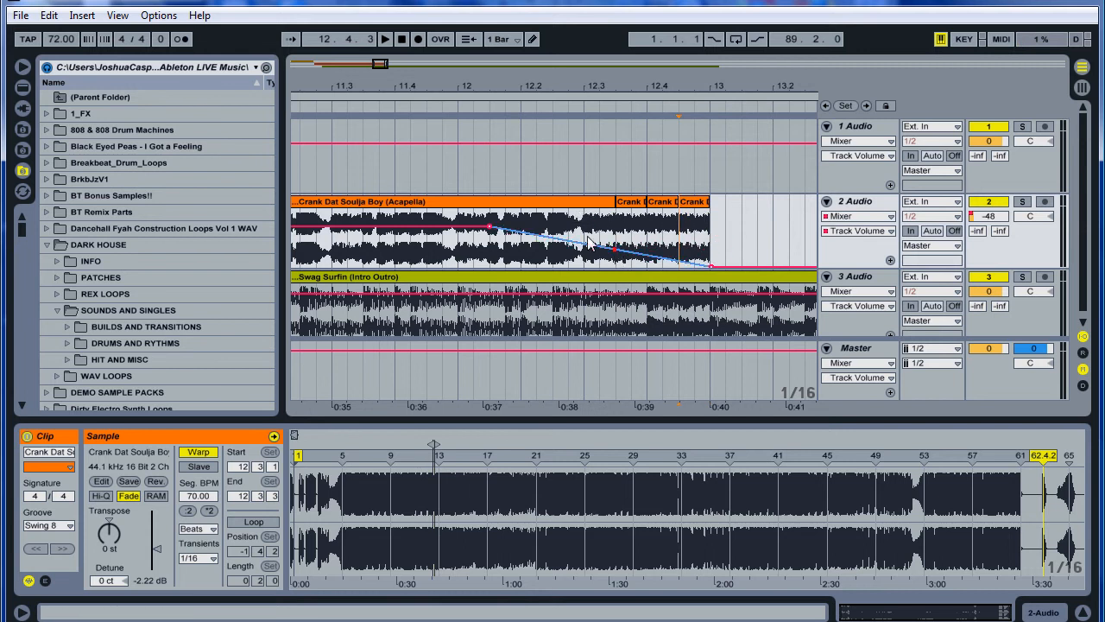
left_click_drag(489, 226, 614, 226)
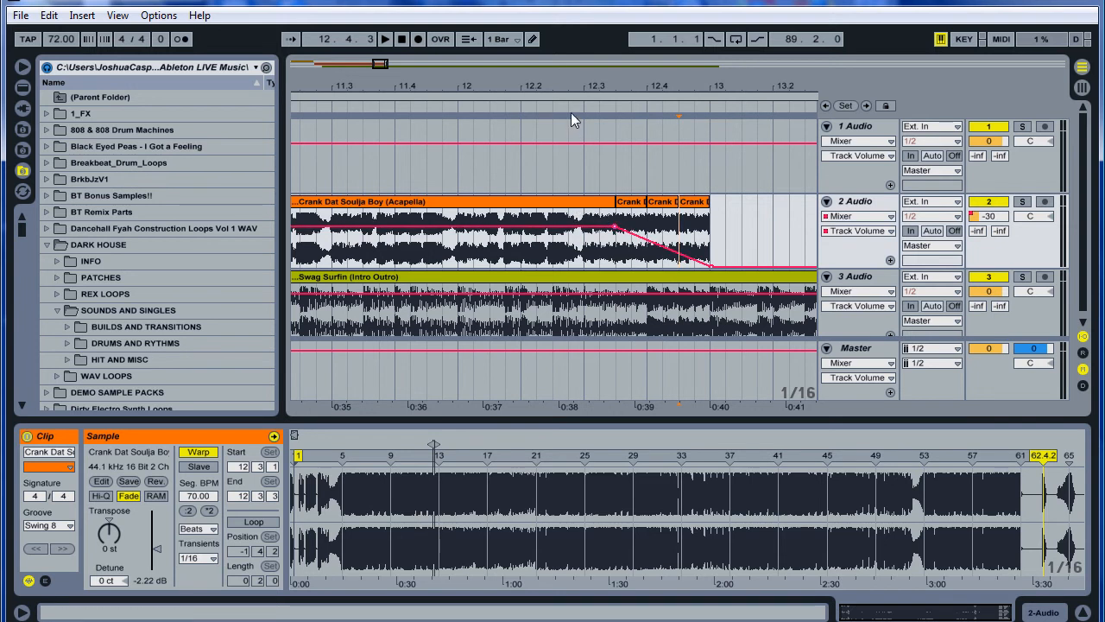
- Play back the acapella's repeated ending and fade-out, and return the playback position to the start of the arrangement
left_click(543, 110)
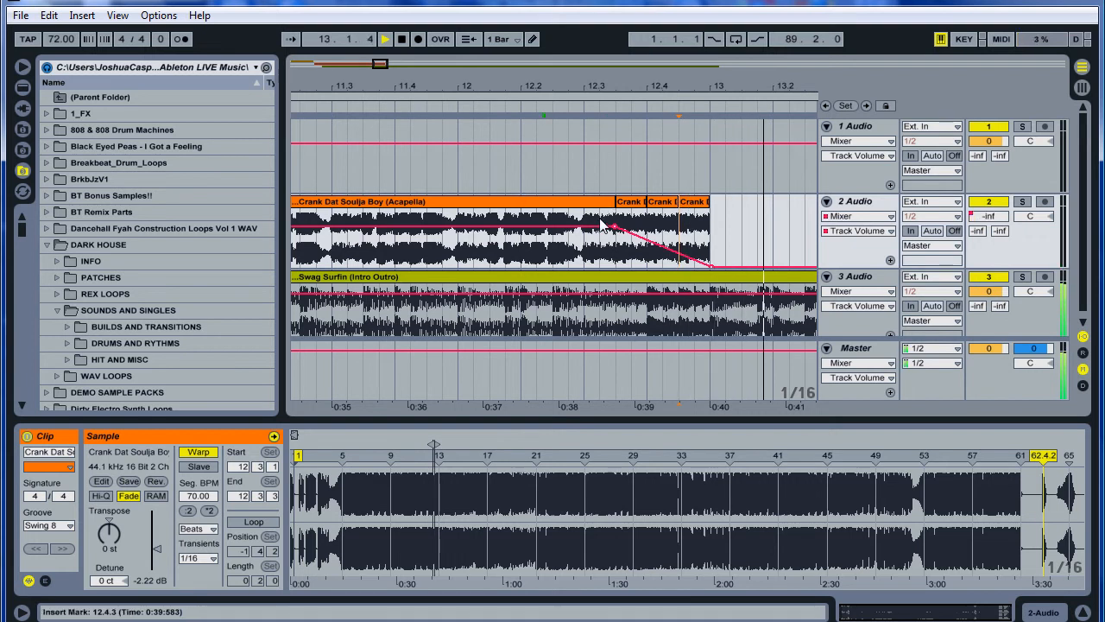
left_click(610, 86)
left_click_drag(611, 86, 518, 87)
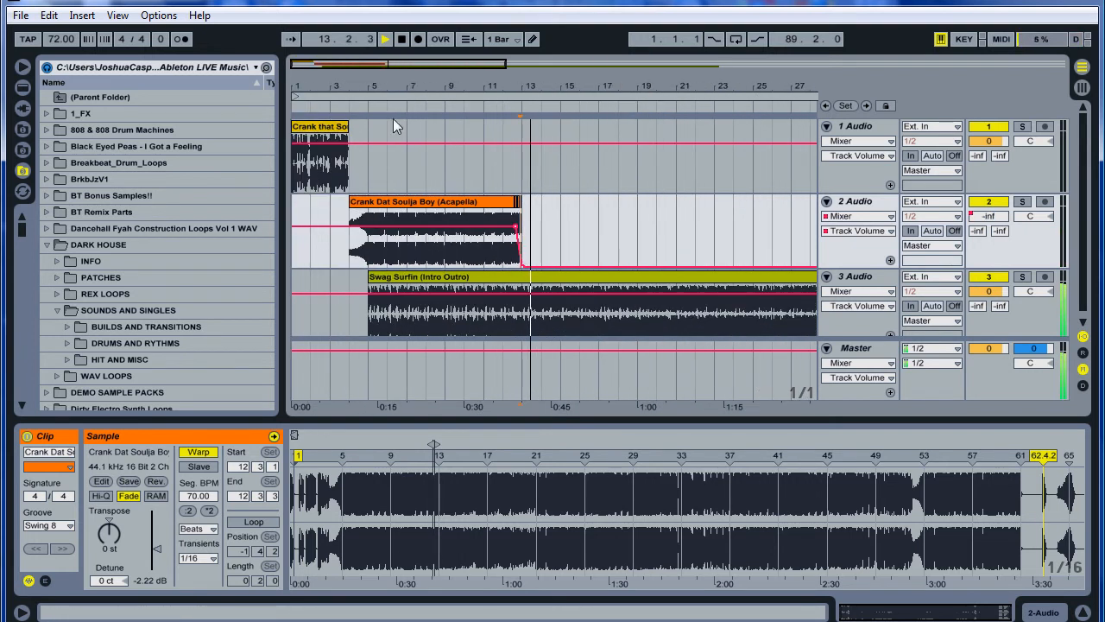
double_click(402, 40)
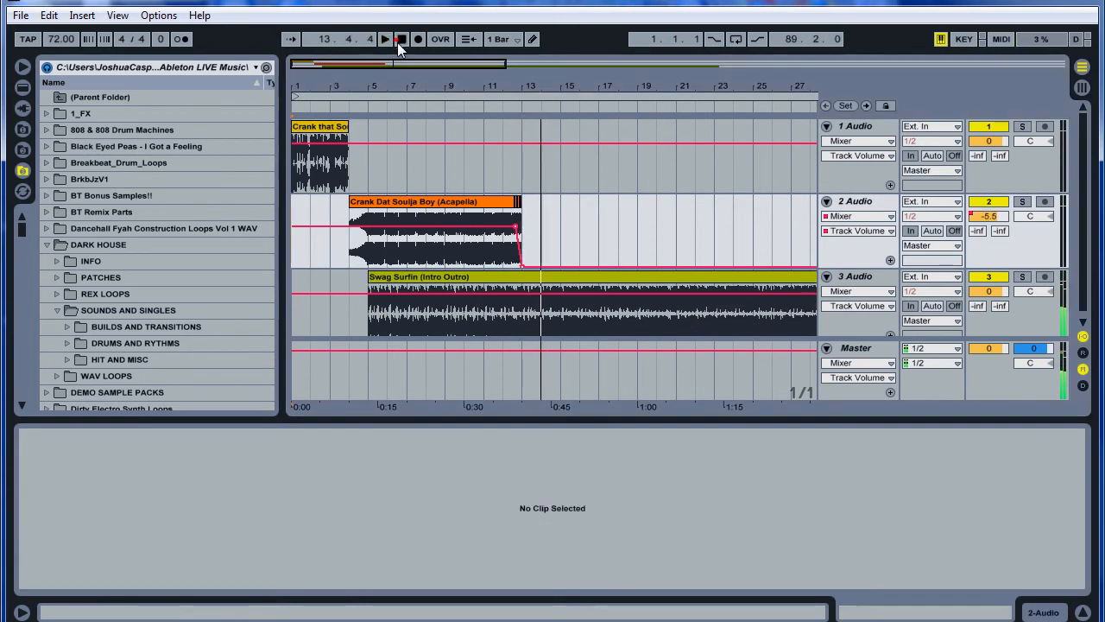
- Automate the 3 Audio track volume to rise from about 12.3 to 1.15 dB at bar 13
left_click_drag(521, 80, 530, 96)
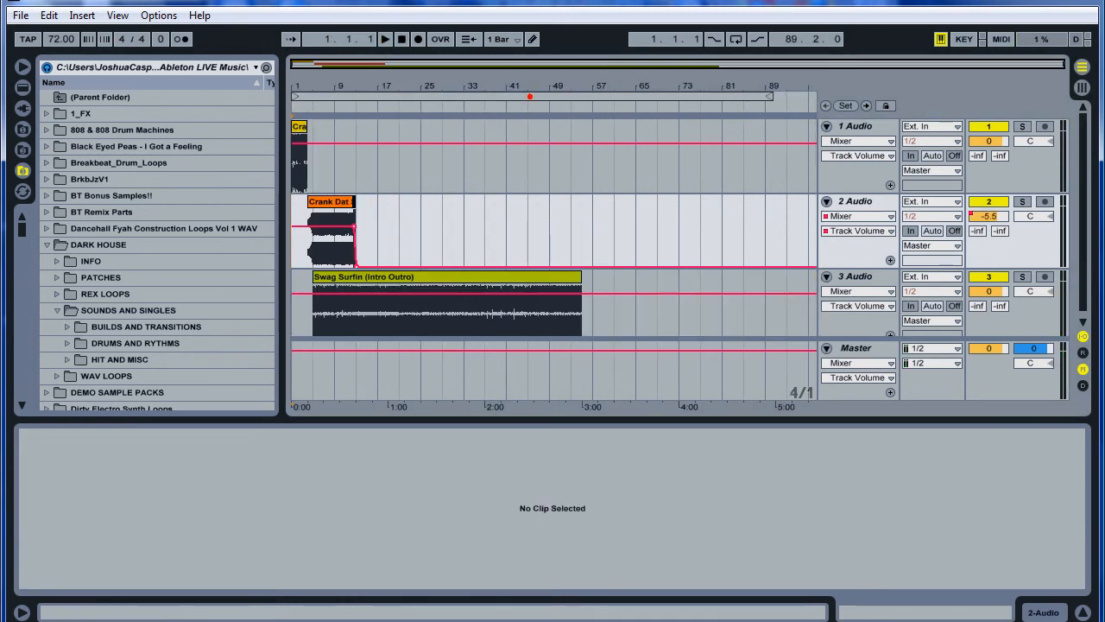
left_click_drag(345, 84, 346, 117)
left_click_drag(786, 90, 561, 106)
left_click(514, 294)
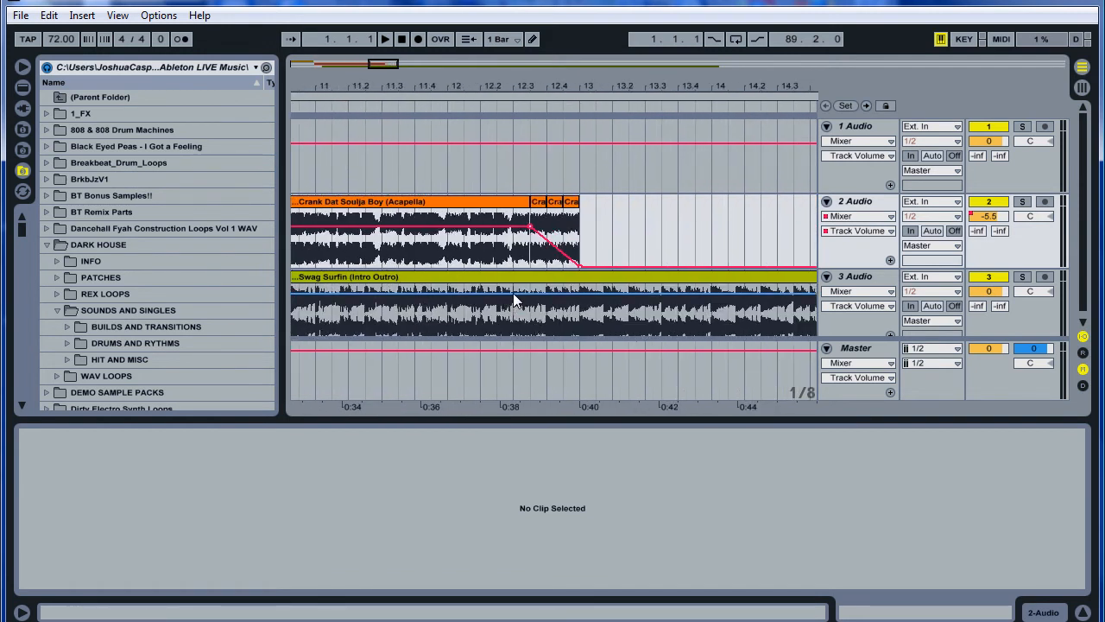
left_click(580, 294)
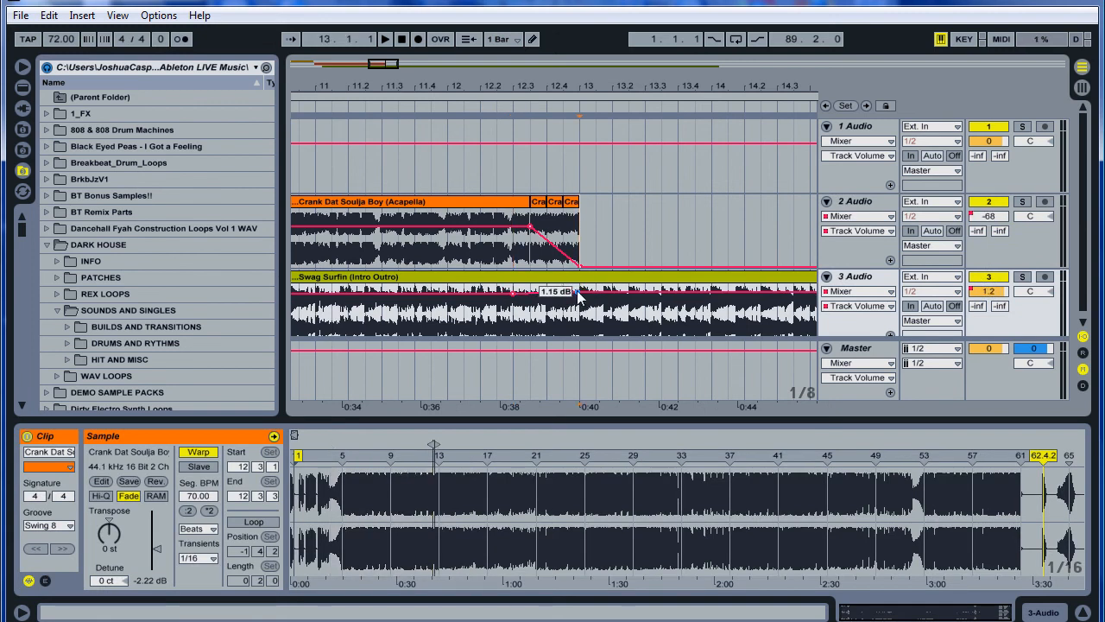
- Play the transition into Swag Surfin around bar 13 and check the Master track's level meter
left_click(475, 110)
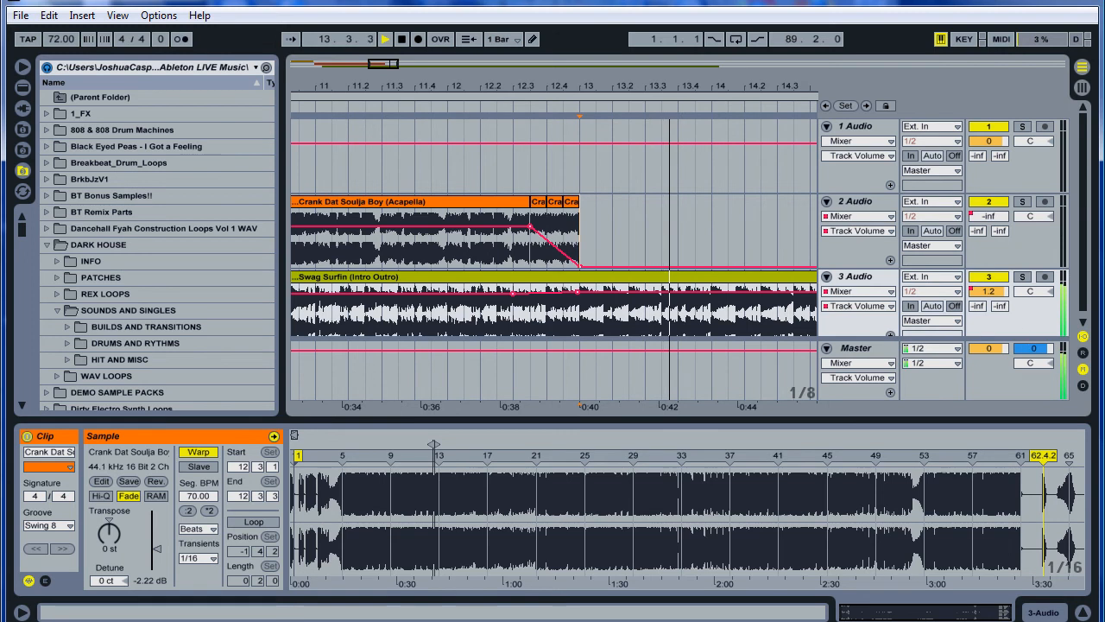
key("space")
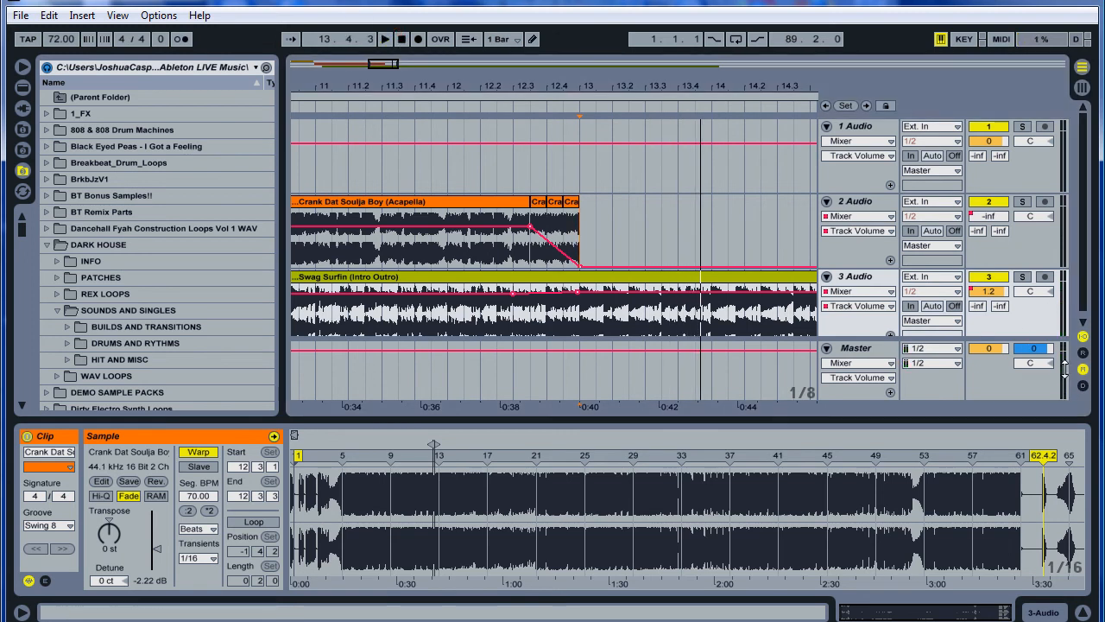
double_click(1064, 370)
left_click_drag(1063, 384, 1062, 342)
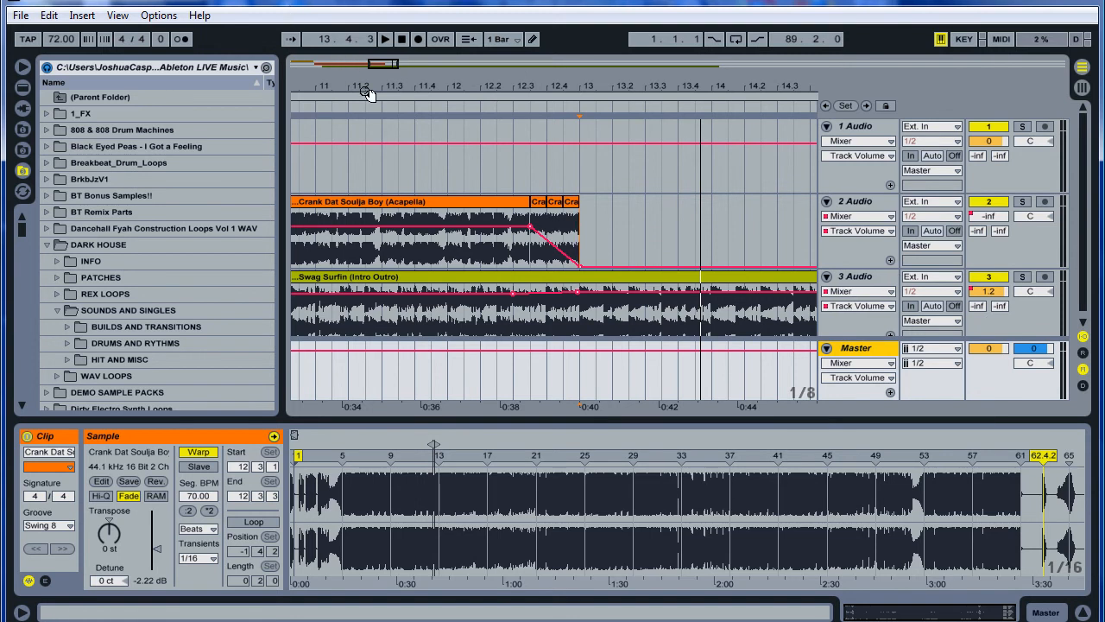
- Add the Reverb and Simple Delay audio effects to the 1 Audio track
left_click_drag(416, 84, 407, 75)
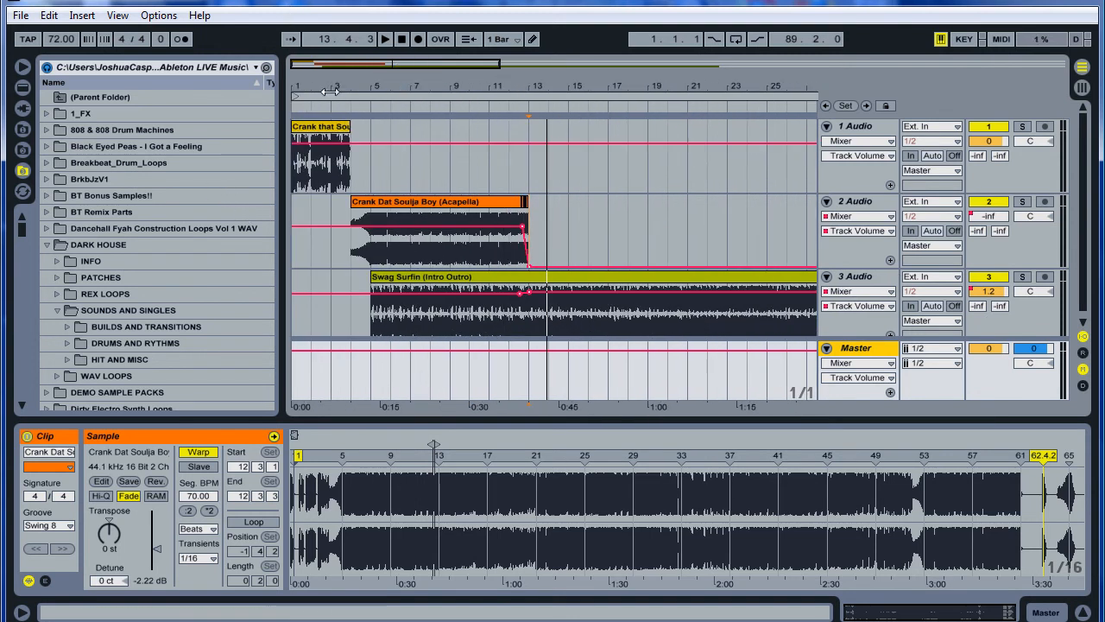
left_click_drag(346, 81, 343, 103)
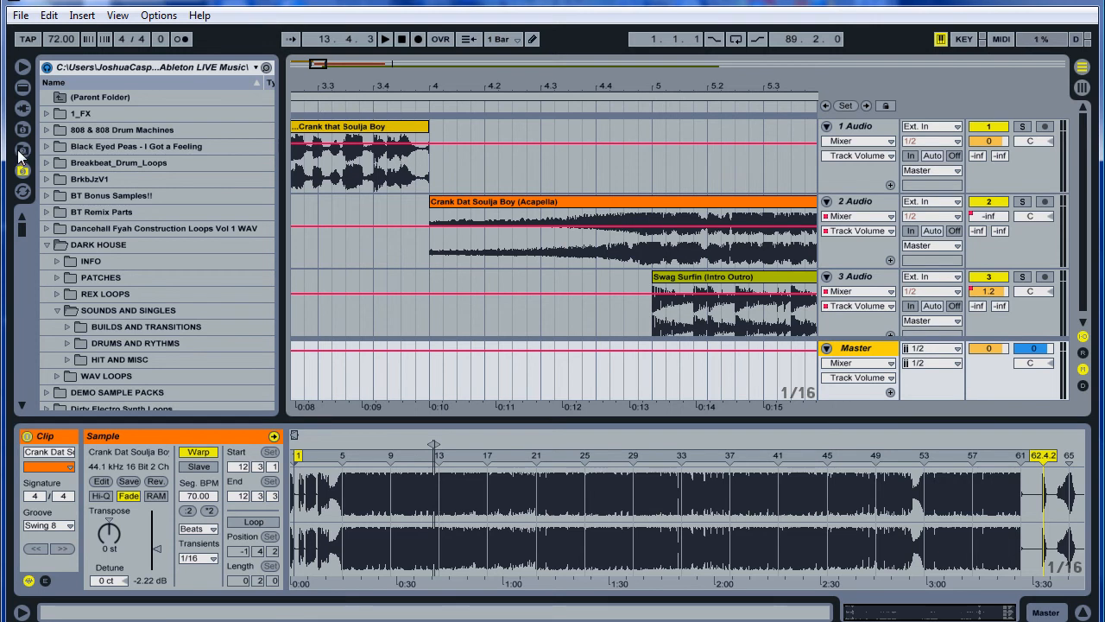
left_click(20, 90)
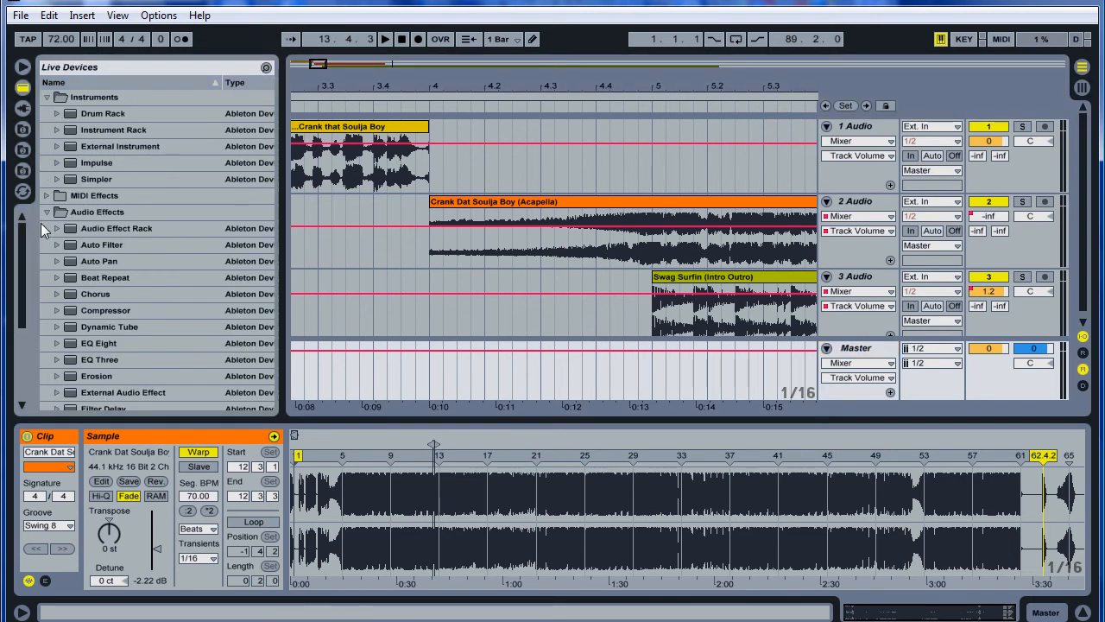
scroll(98, 228, "down", 5)
scroll(117, 241, "down", 2)
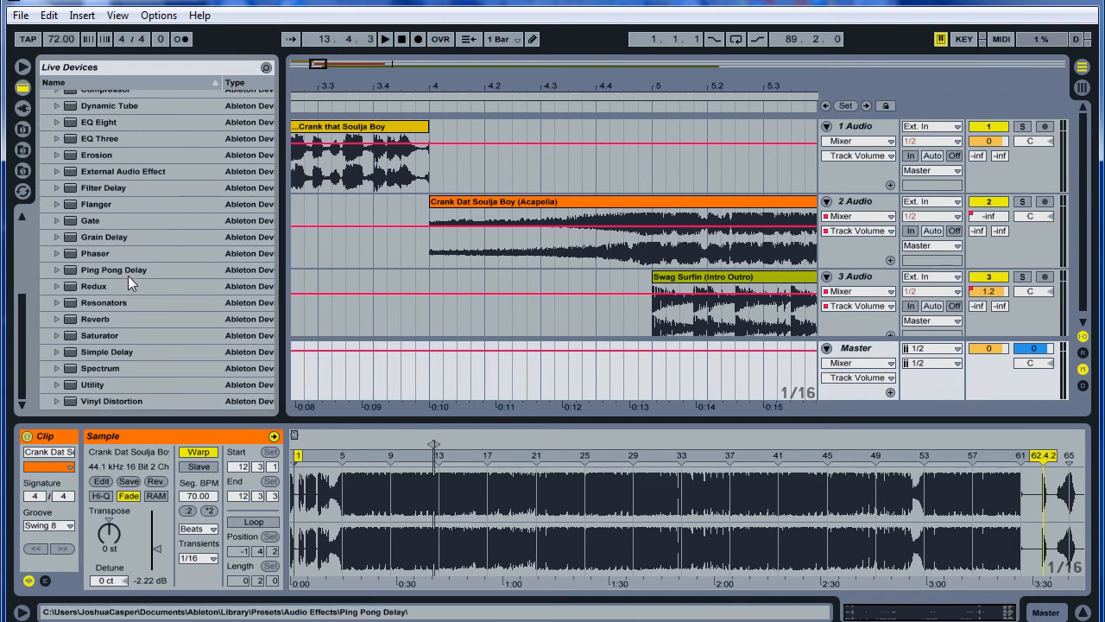
left_click(97, 320)
left_click_drag(67, 318, 832, 167)
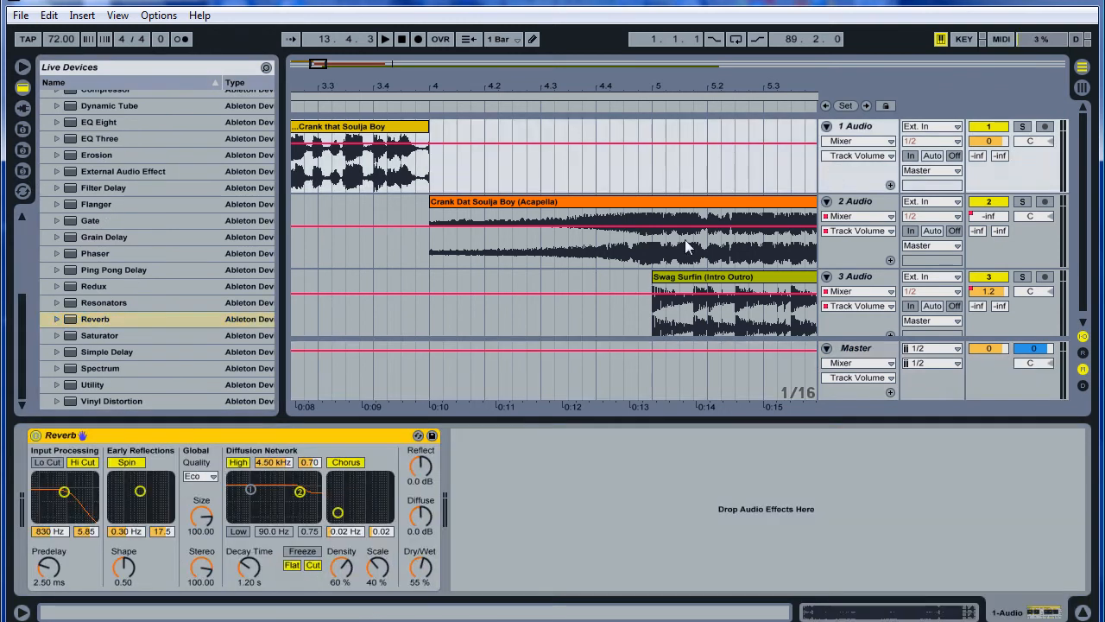
left_click_drag(78, 350, 696, 199)
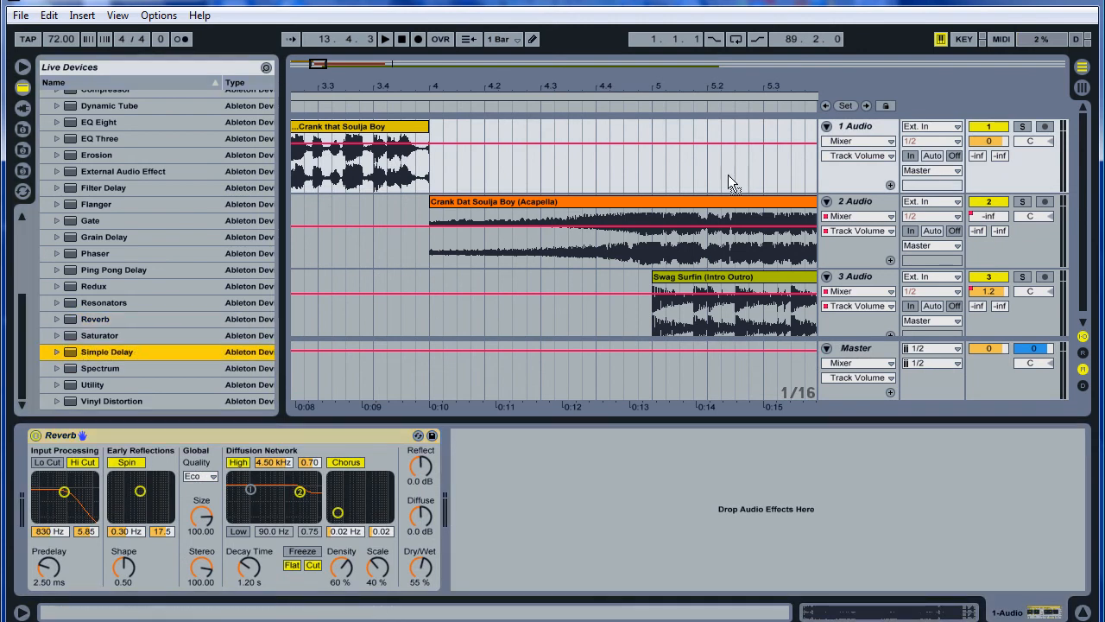
left_click_drag(838, 173, 841, 178)
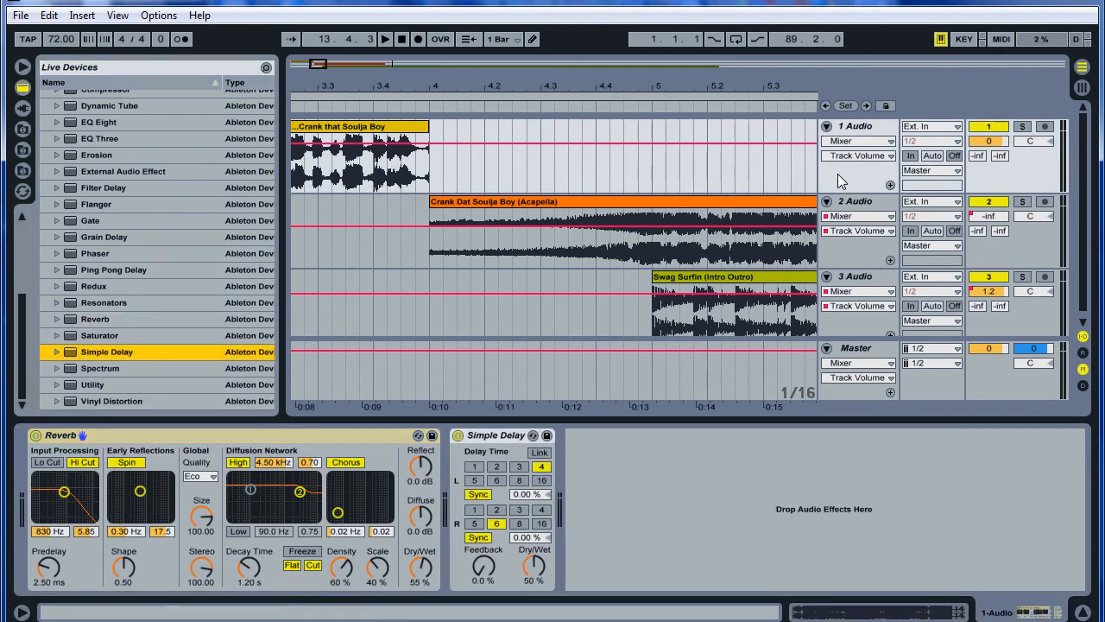
- Automate the Reverb's Device On on 1 Audio so it stays off until just after 3.4 and switches on there
left_click(862, 142)
left_click(855, 179)
double_click(388, 150)
double_click(379, 151)
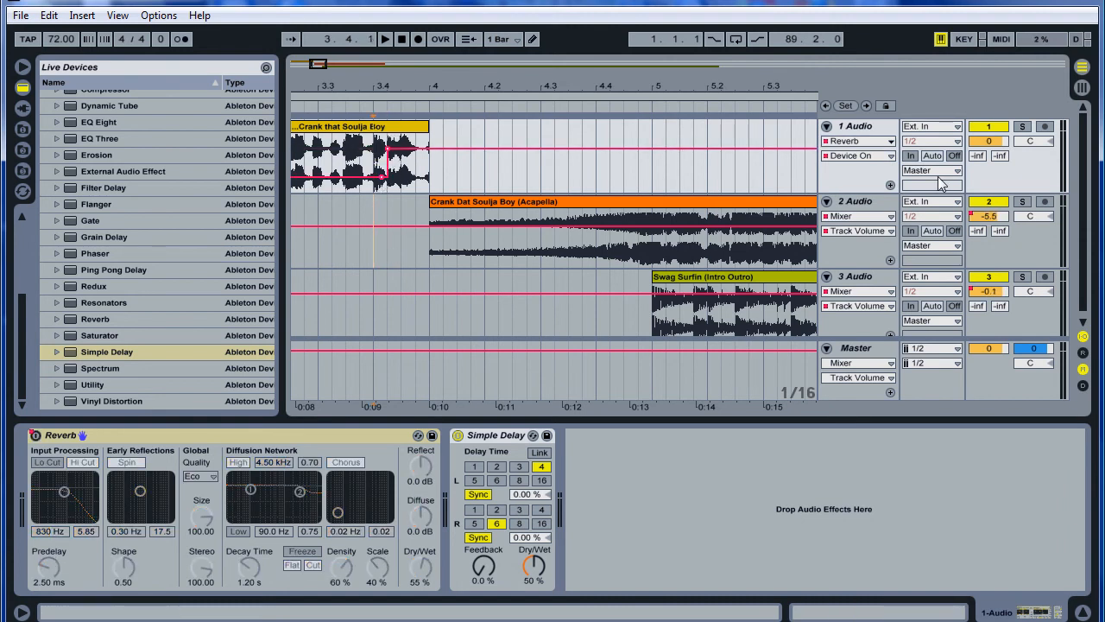
- Automate the Simple Delay's Device On on 1 Audio so it stays off until just after 3.4 and switches on there
left_click(871, 142)
left_click(846, 181)
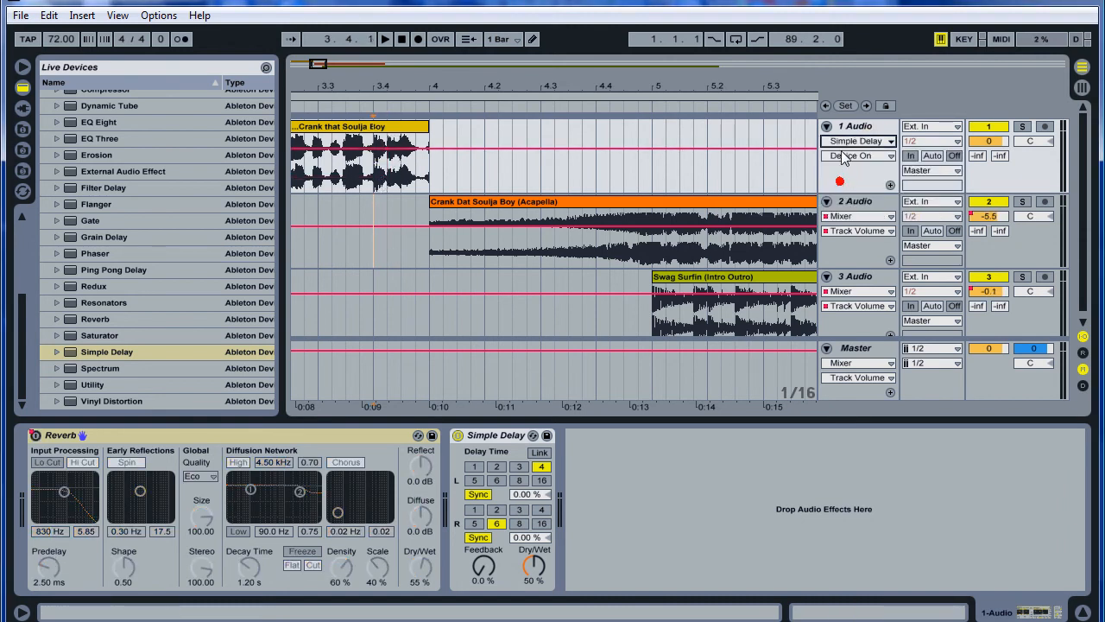
left_click(386, 151)
double_click(379, 149)
left_click_drag(379, 149, 382, 173)
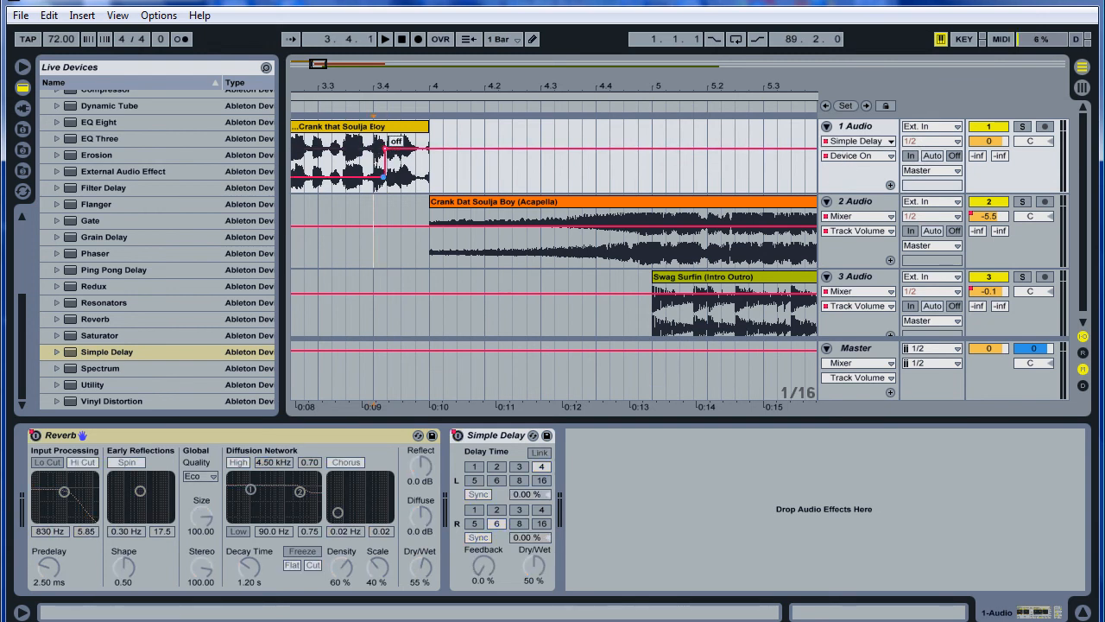
- Set the Simple Delay to 55 % feedback and 35 % dry/wet, with both left and right delay times at 2
left_click_drag(488, 570, 489, 540)
left_click_drag(548, 561, 548, 571)
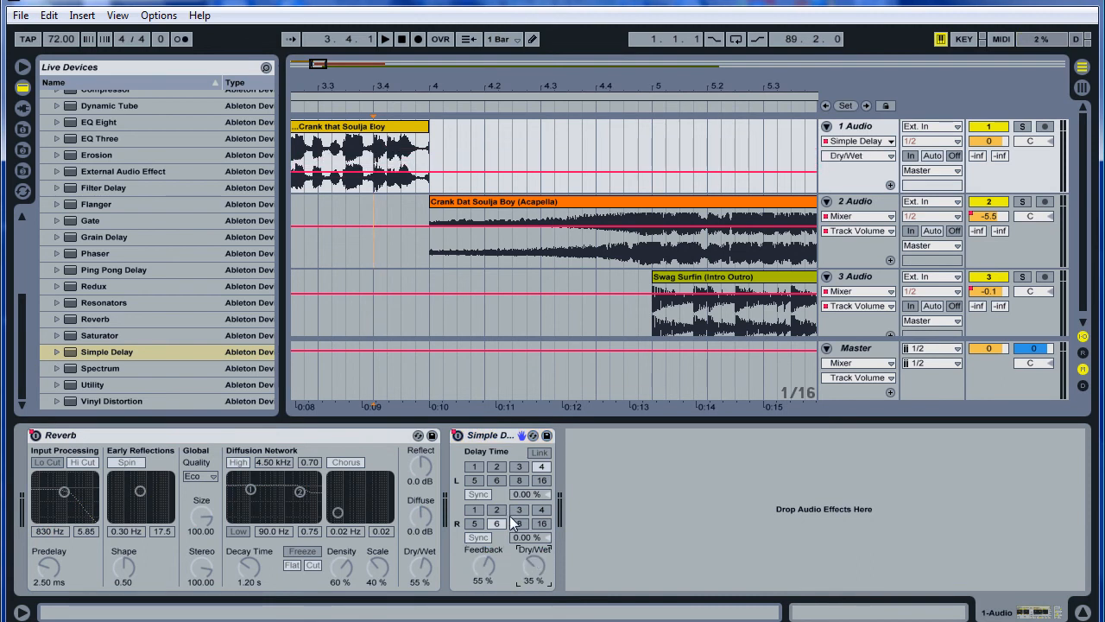
left_click(497, 466)
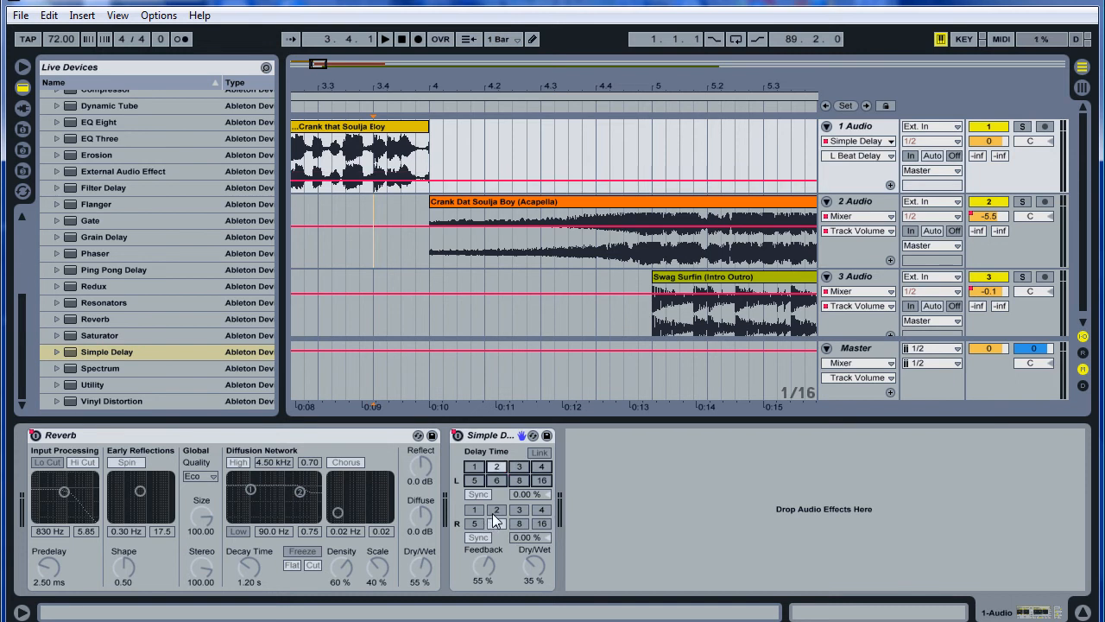
left_click(493, 511)
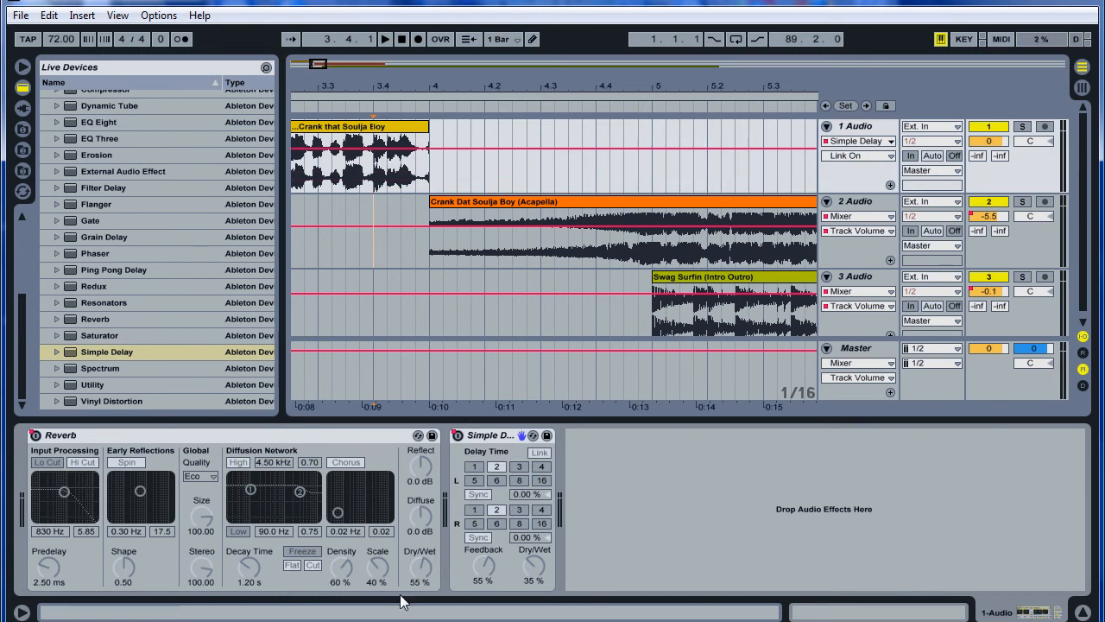
- Set the Reverb's dry/wet to 44 % and its decay time to 5.96 s
left_click_drag(418, 567, 386, 584)
left_click_drag(254, 569, 255, 519)
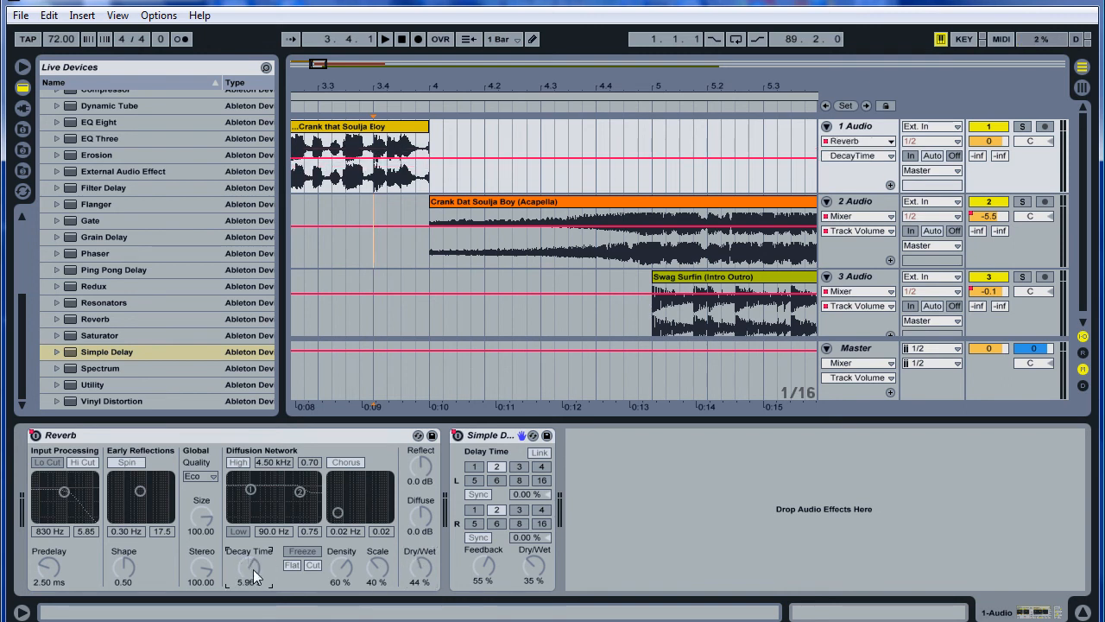
- Play from about bar 3.3 to check the effects in the transition into the acapella and Swag Surfin, and stop playback
left_click(305, 107)
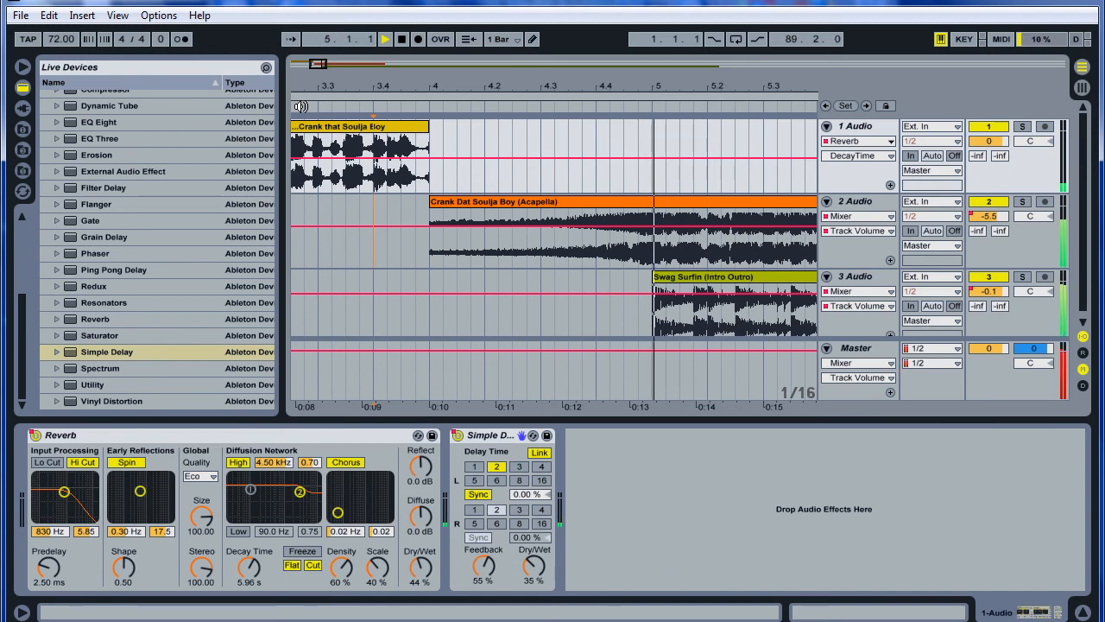
left_click_drag(637, 90, 632, 81)
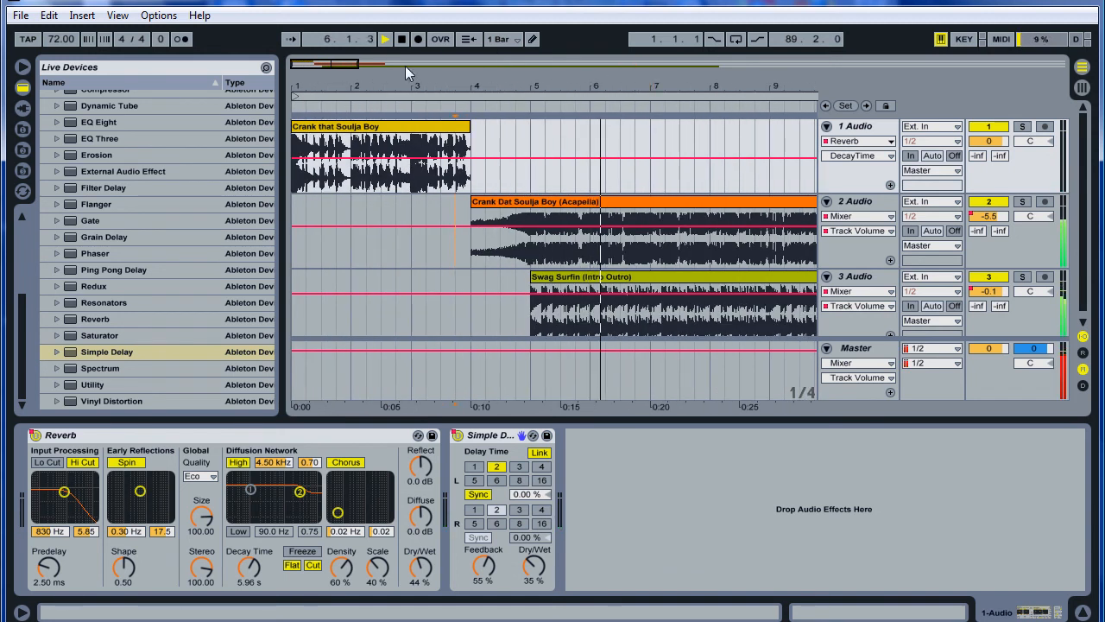
left_click(402, 40)
left_click_drag(457, 87, 454, 78)
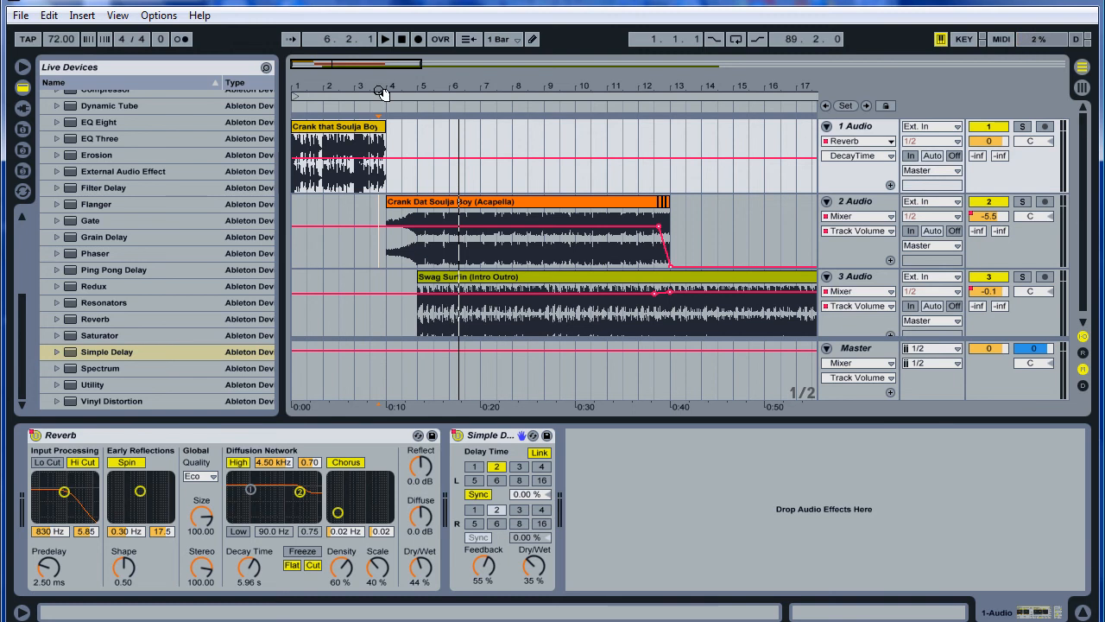
left_click_drag(377, 79, 406, 84)
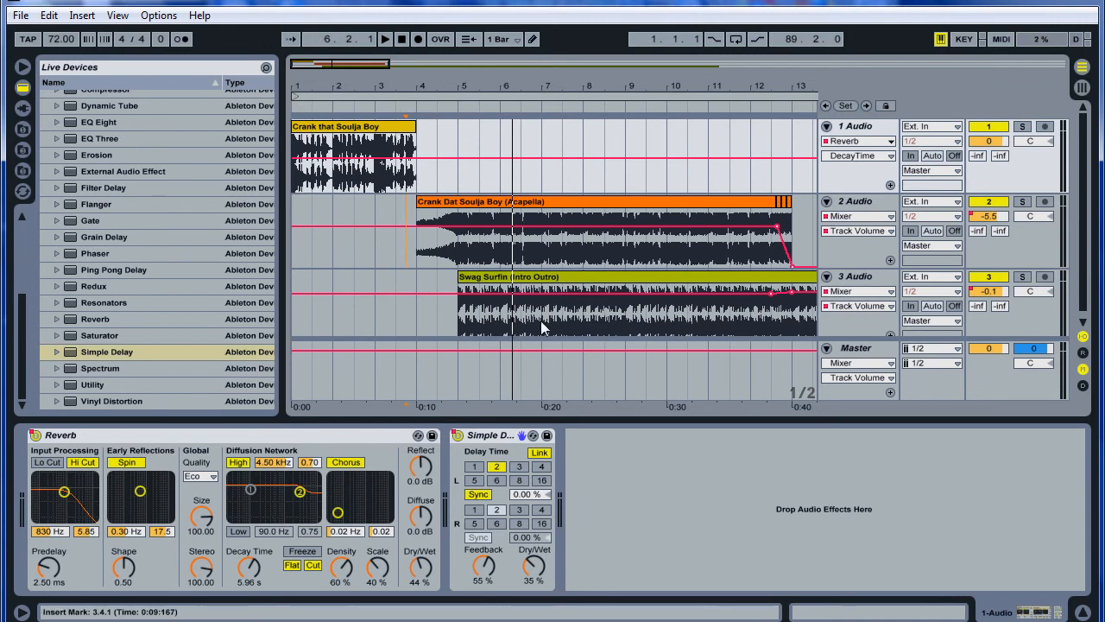
- Extend the end of the Swag Surfin clip on 3 Audio to about bar 89
scroll(515, 259, "down", 1)
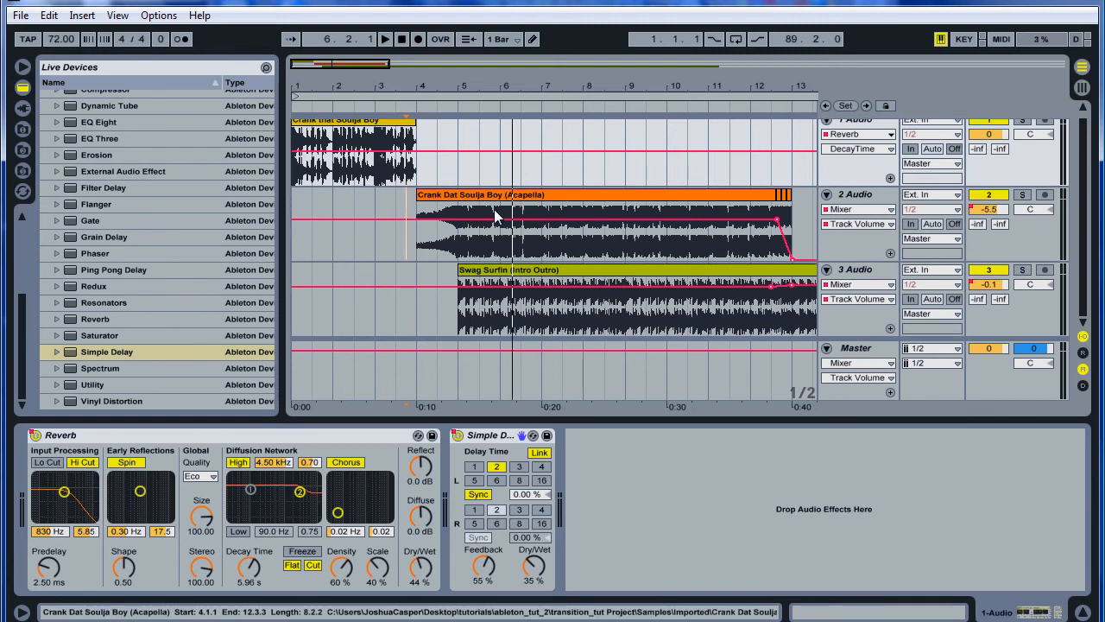
left_click_drag(486, 85, 484, 57)
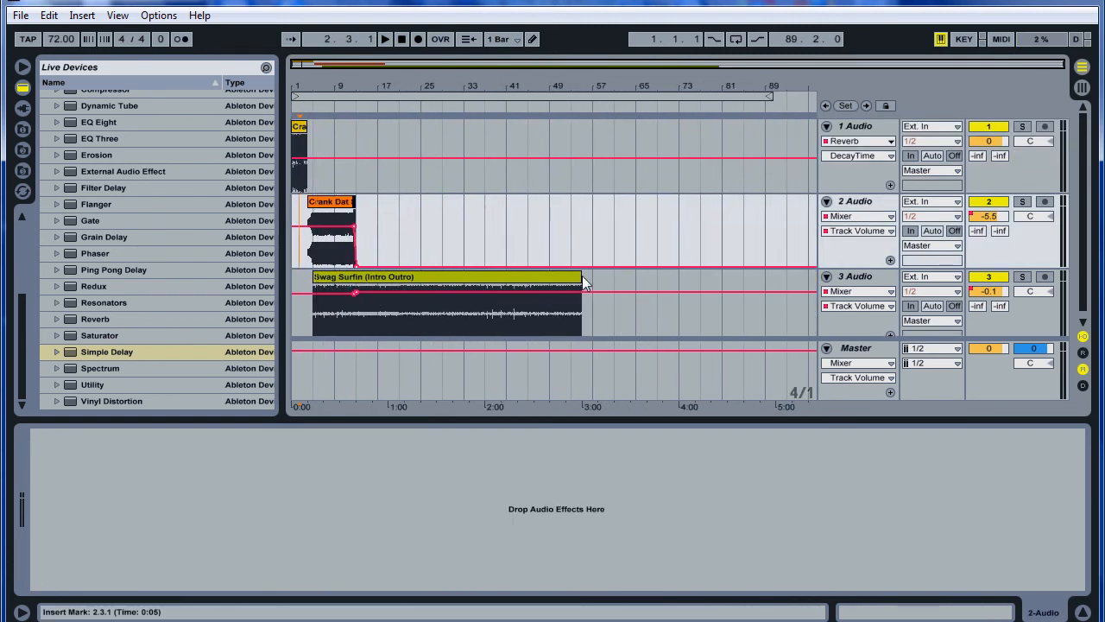
left_click_drag(582, 277, 767, 115)
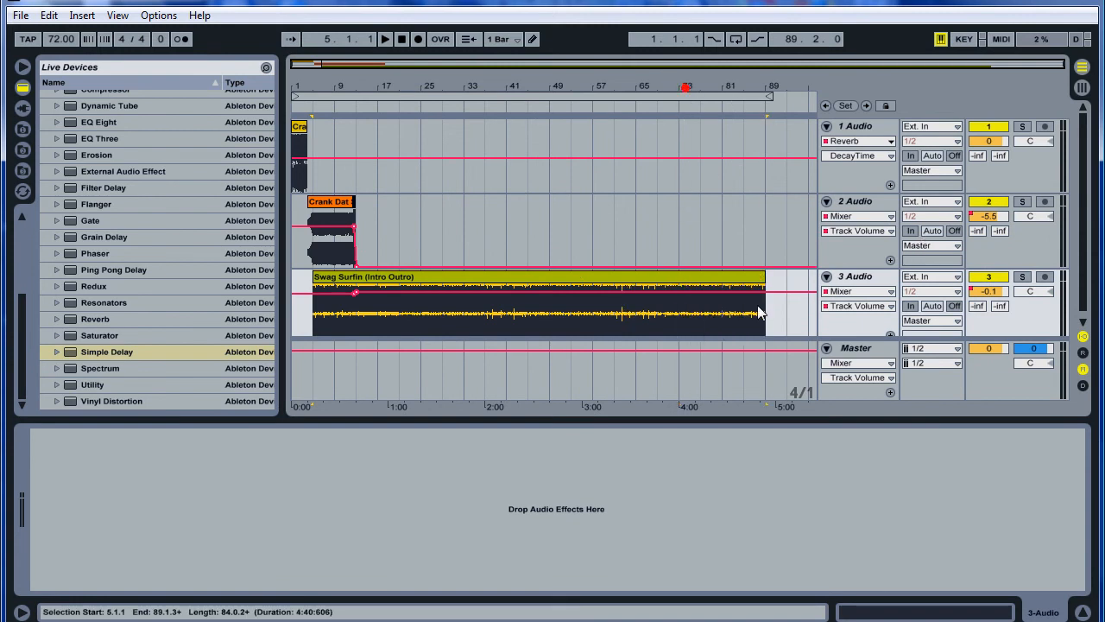
left_click(786, 330)
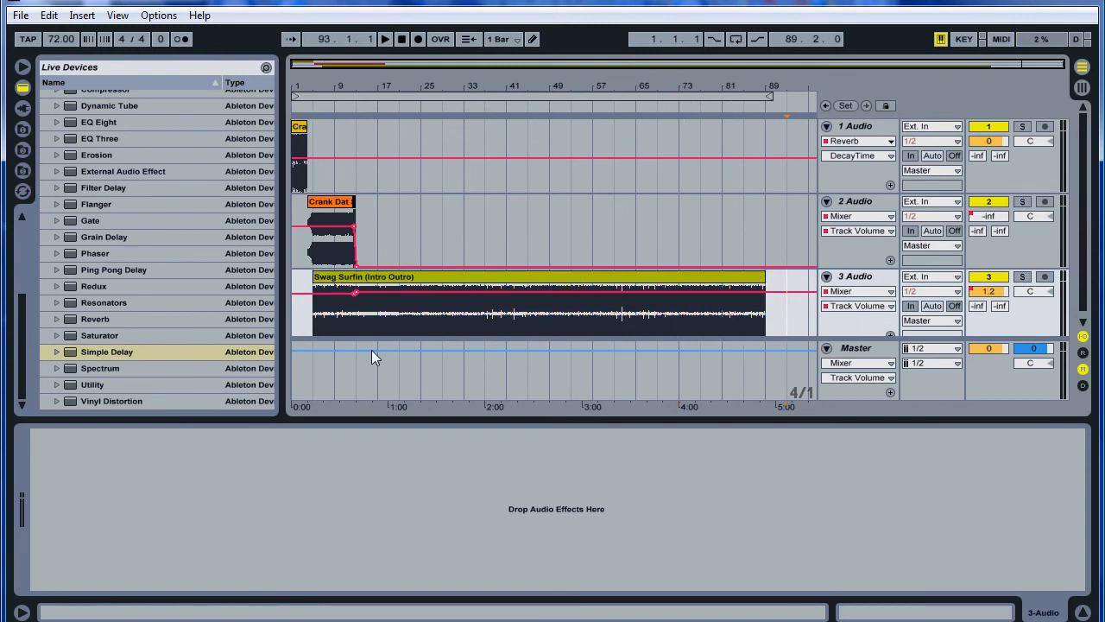
- Select everything in the arrangement and move it one bar later so the first clip starts at bar 2
key("ctrl+a")
left_click_drag(312, 86, 312, 215)
left_click_drag(326, 127, 417, 123)
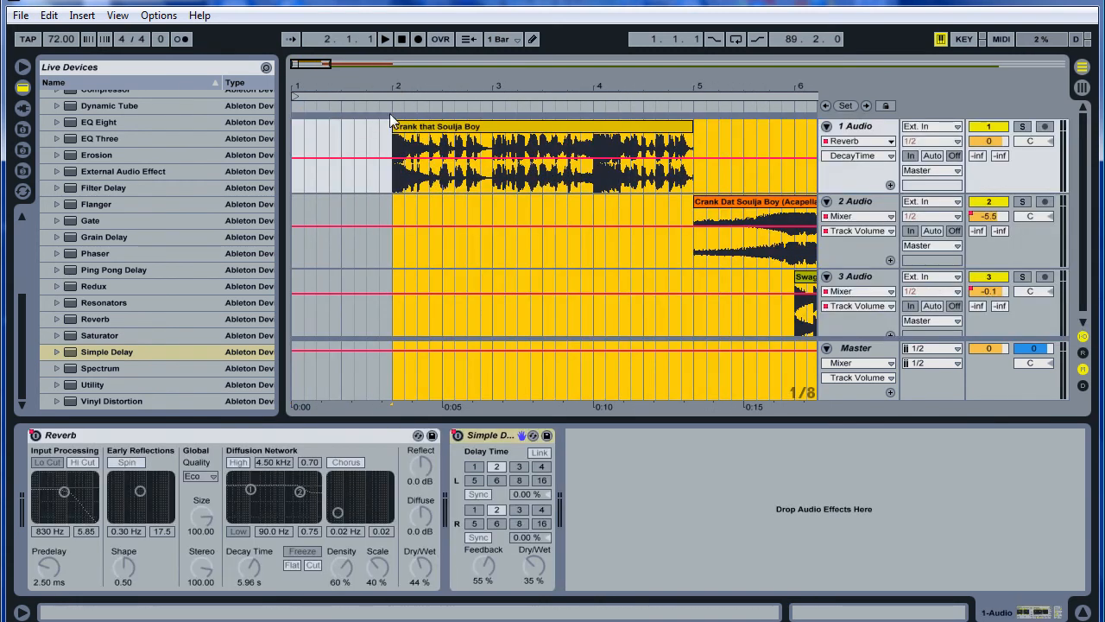
- Extend the start of the Crank that Soulja Boy clip on 1 Audio back to about 1.3.3
left_click(414, 134)
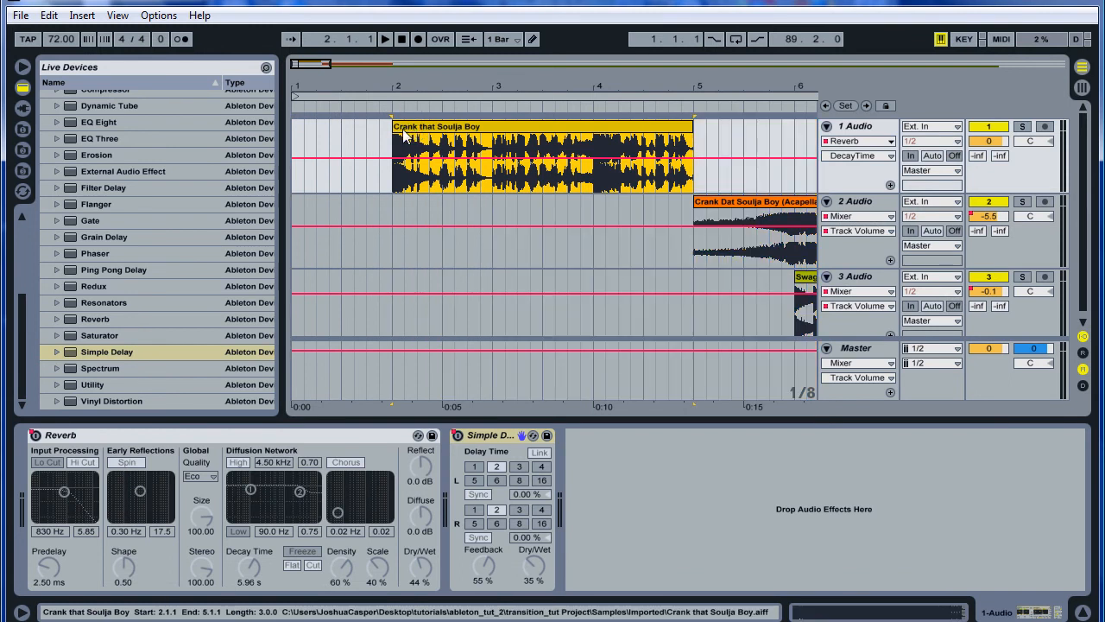
left_click_drag(395, 127, 318, 129)
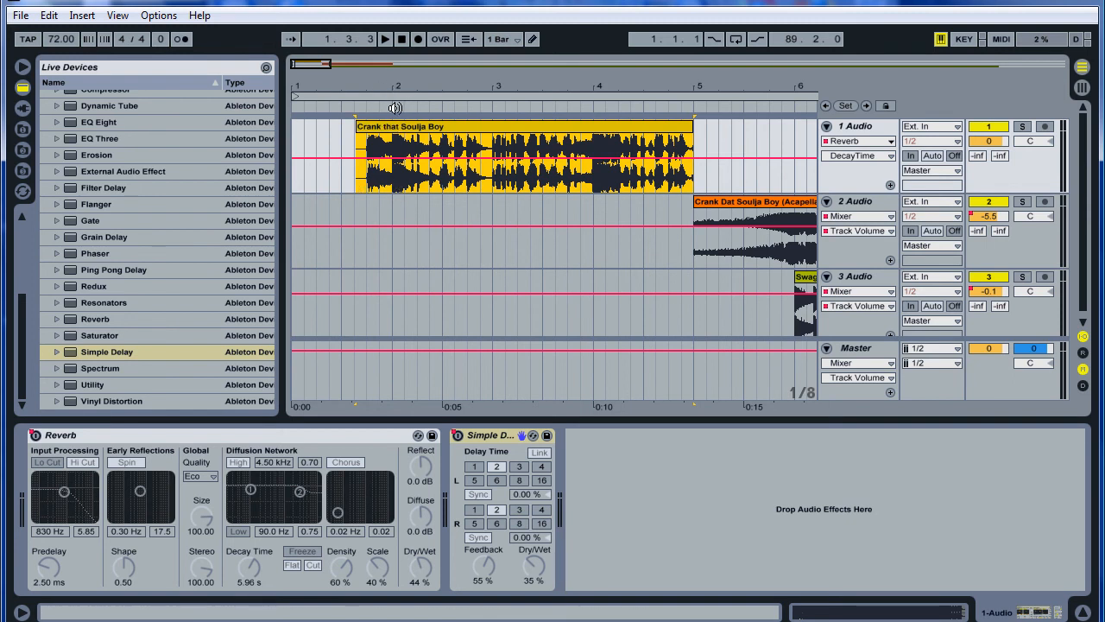
- Play the arrangement from just before the extended first clip through the transition into the acapella and Swag Surfin
mouse_move(394, 92)
left_mouse_down()
mouse_move(393, 108)
mouse_move(395, 87)
mouse_move(380, 79)
left_mouse_up()
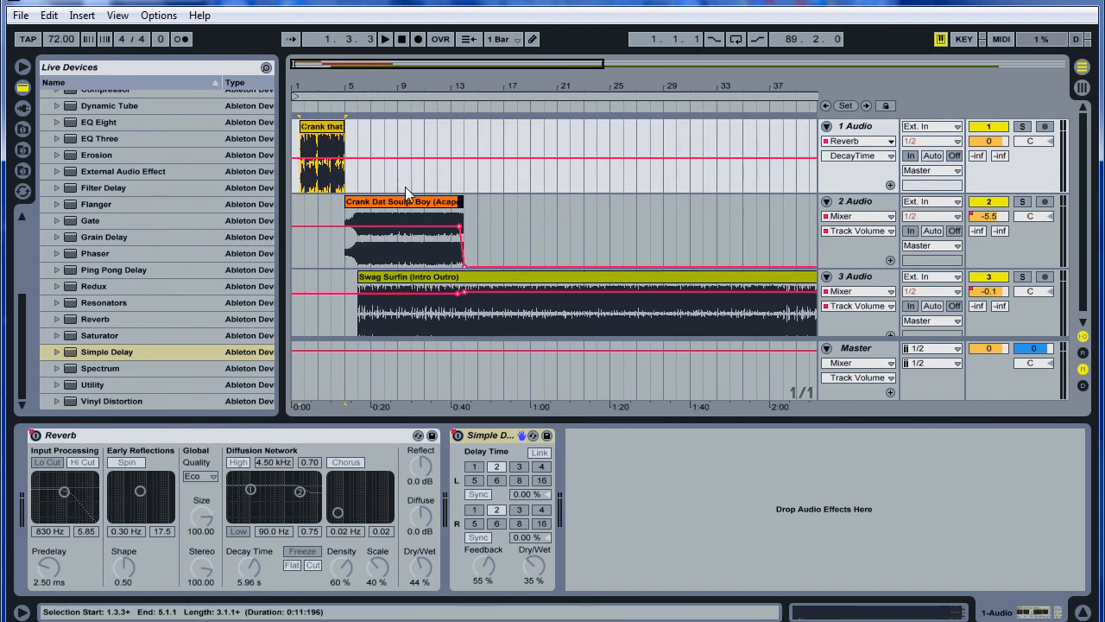
left_click_drag(296, 89, 296, 147)
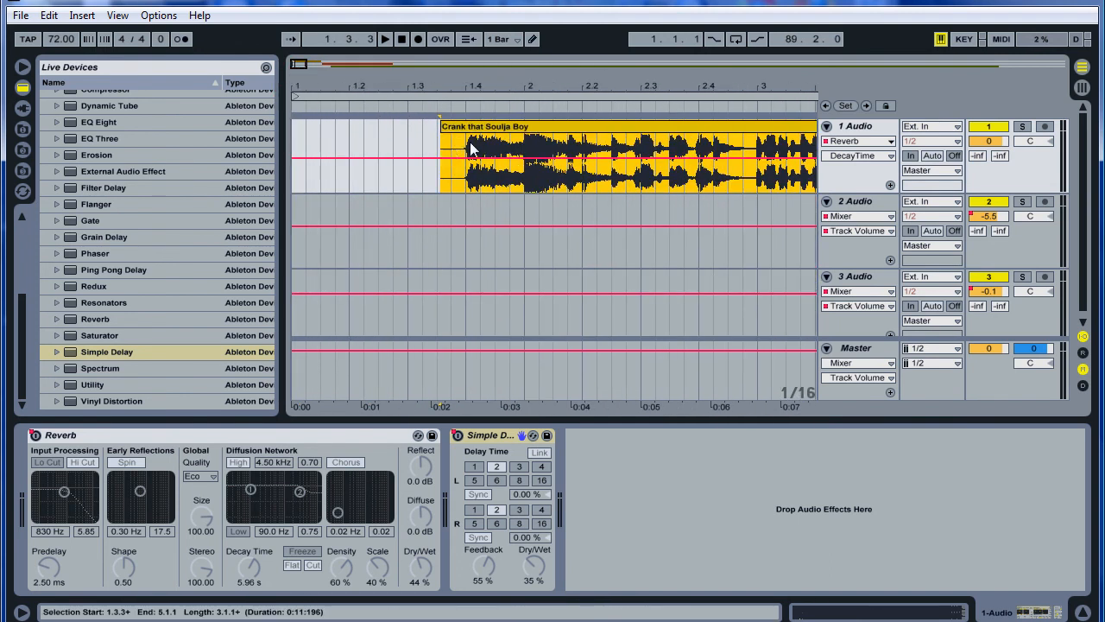
key("space")
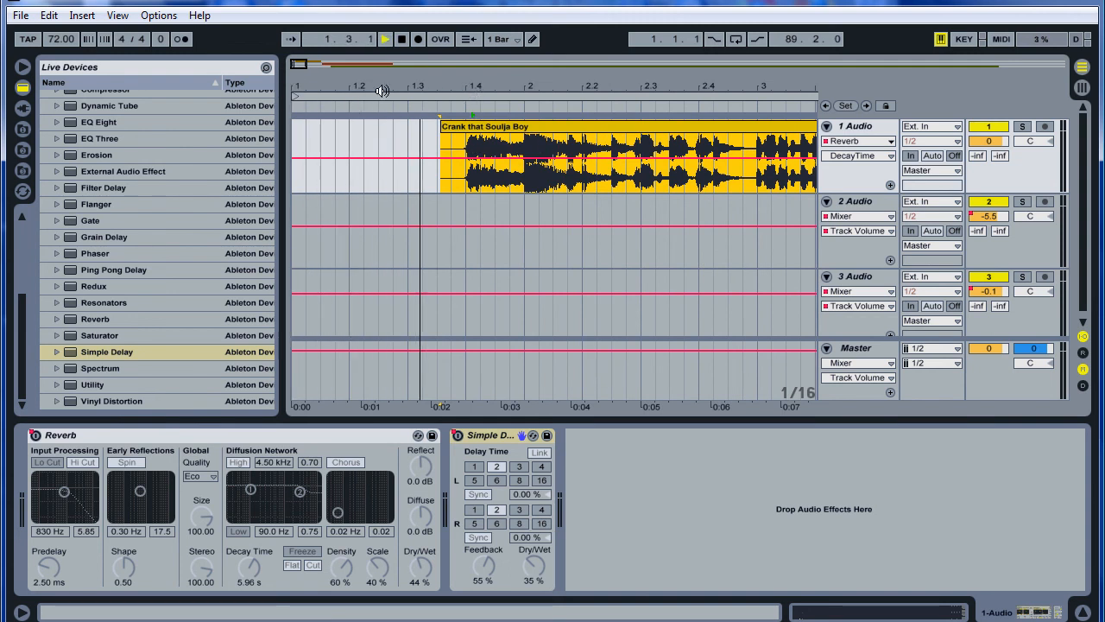
left_click_drag(492, 85, 492, 39)
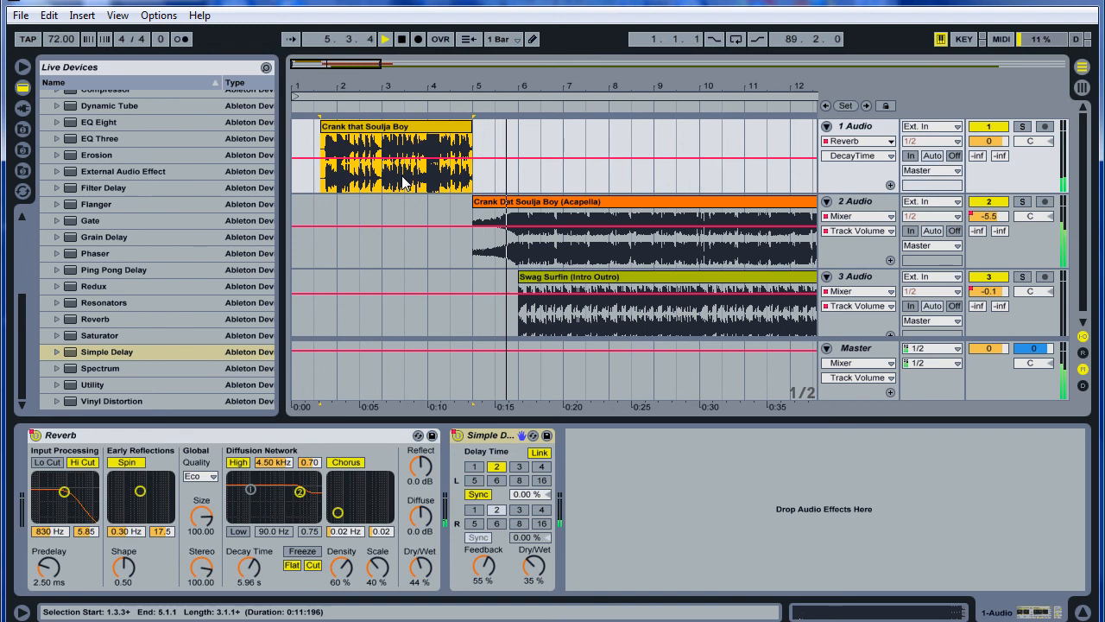
left_click_drag(514, 81, 577, 100)
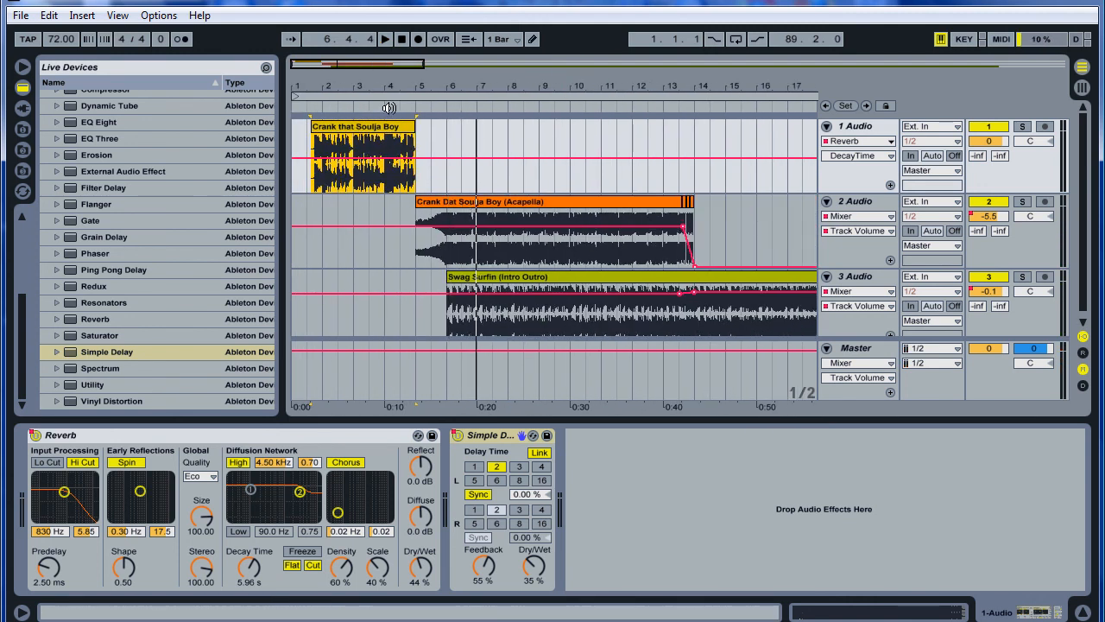
- Set the arrangement's loop region to start at 1.3.3 with a length of 88.3.2
mouse_move(298, 97)
left_mouse_down()
mouse_move(312, 97)
mouse_move(310, 82)
mouse_move(321, 96)
mouse_move(364, 95)
mouse_move(350, 96)
mouse_move(346, 82)
mouse_move(298, 86)
left_mouse_up()
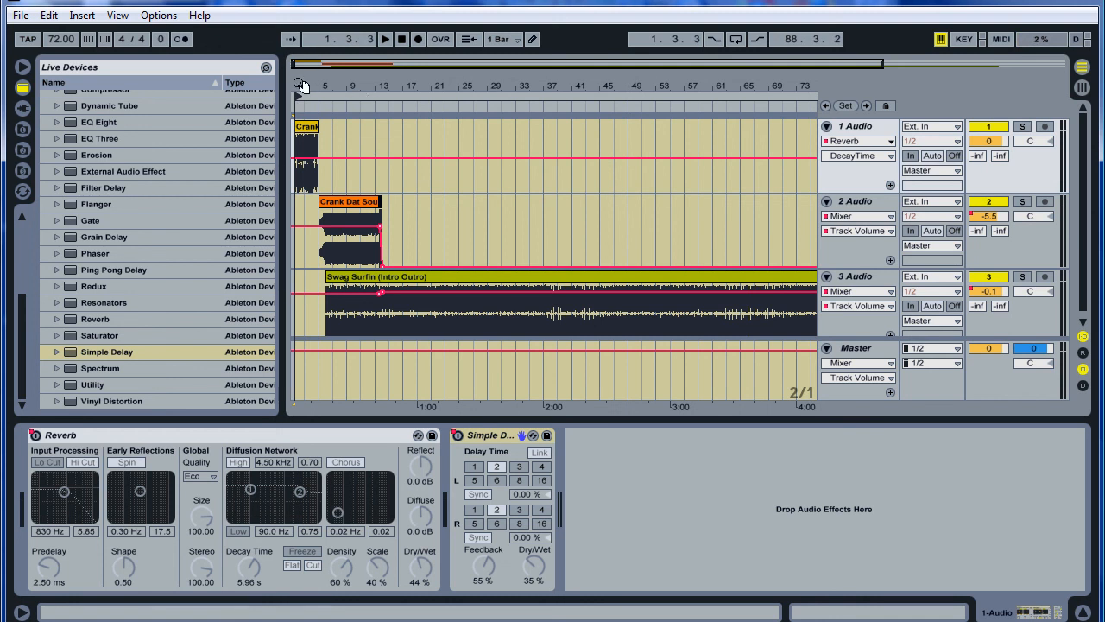
mouse_move(300, 85)
left_mouse_down()
mouse_move(300, 160)
mouse_move(301, 85)
left_mouse_up()
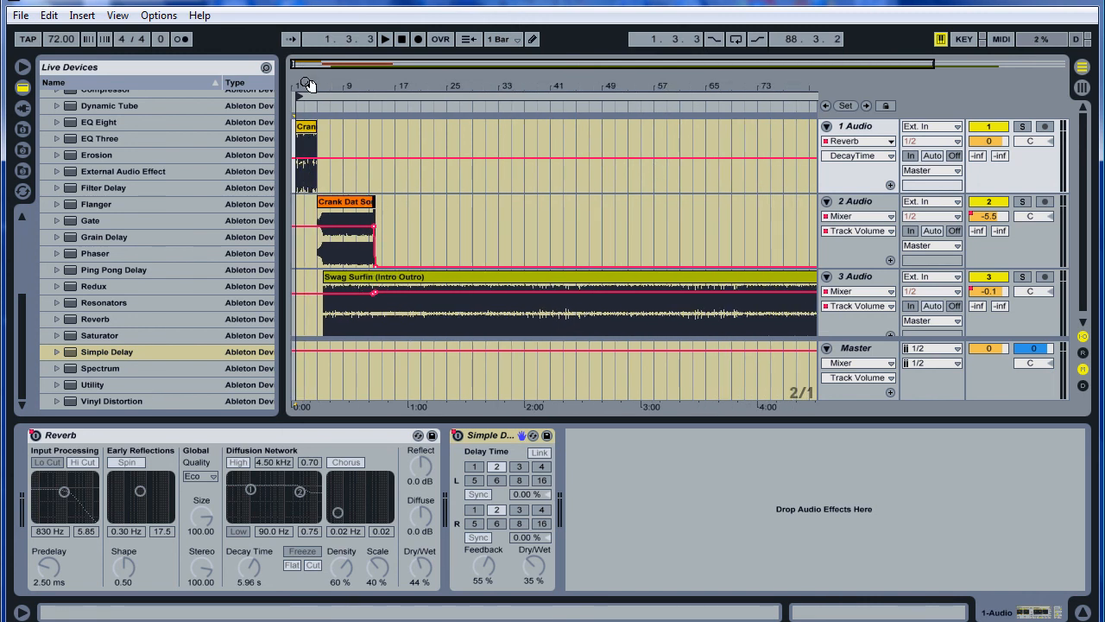
left_click_drag(316, 87, 489, 86)
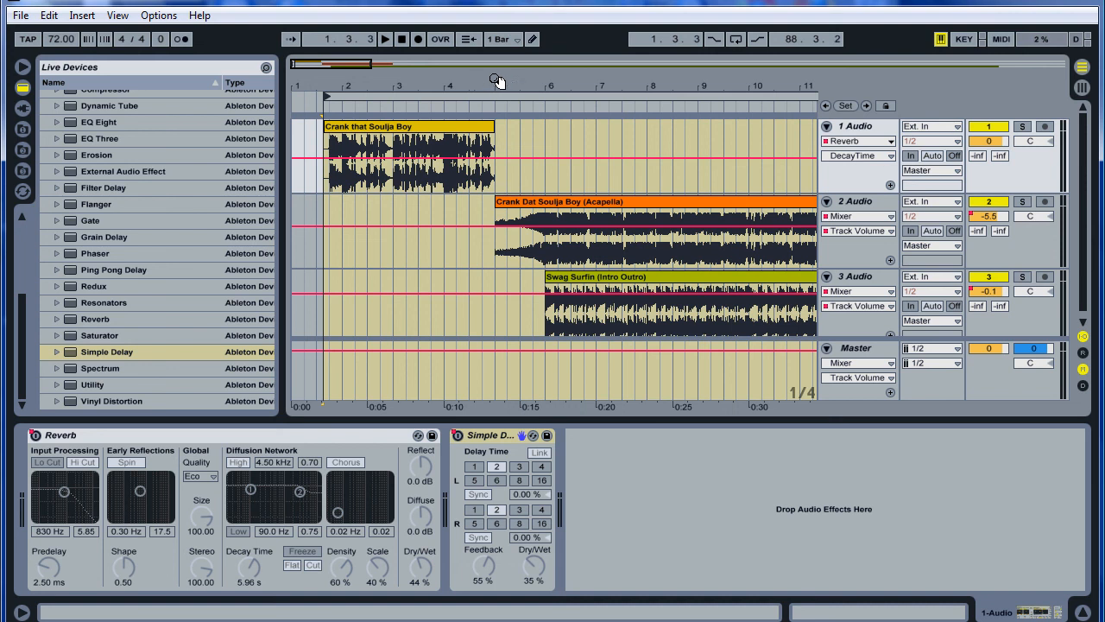
left_click_drag(485, 83, 335, 80)
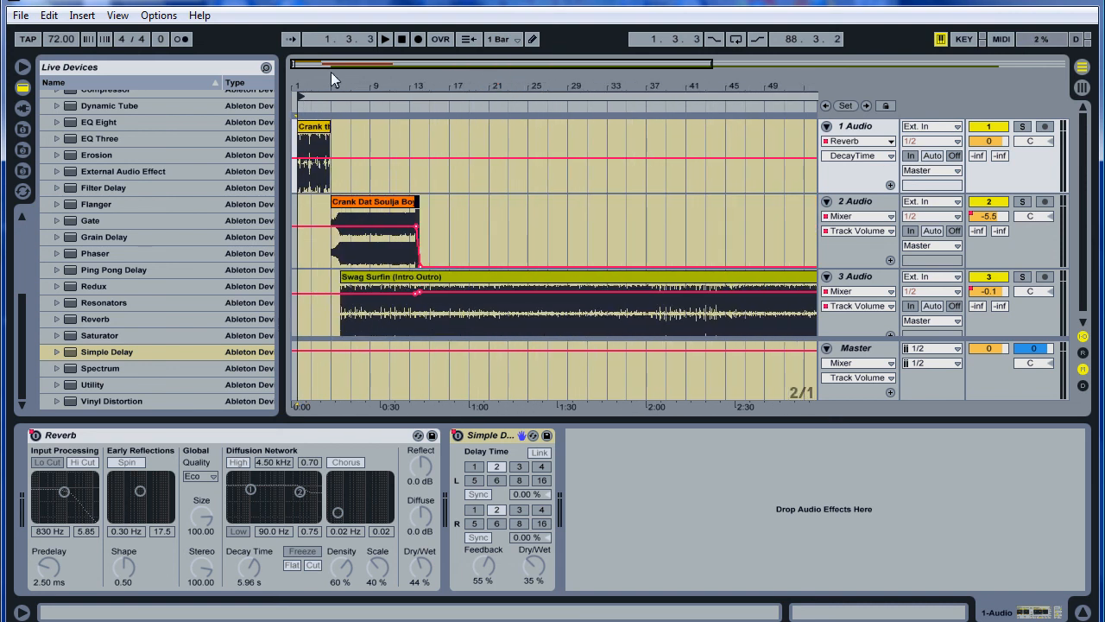